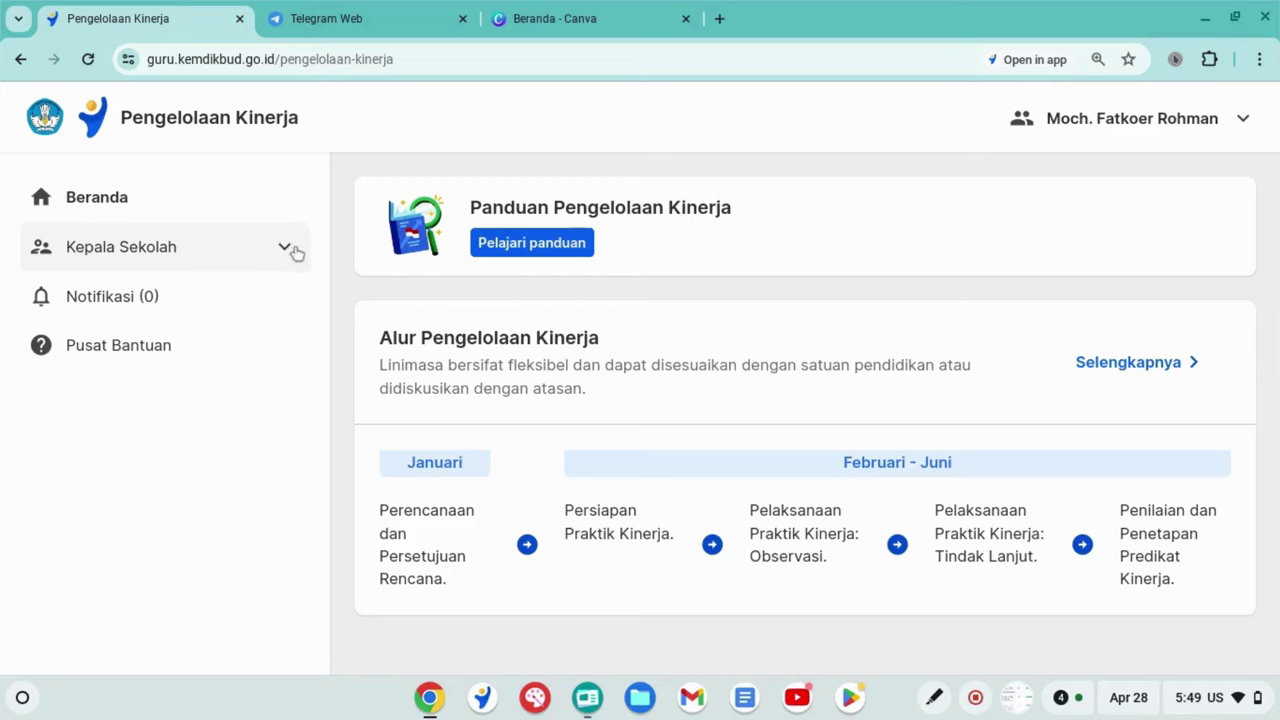
Open the Kepala Sekolah section in the employee role (Sebagai Pegawai).
left_click(286, 250)
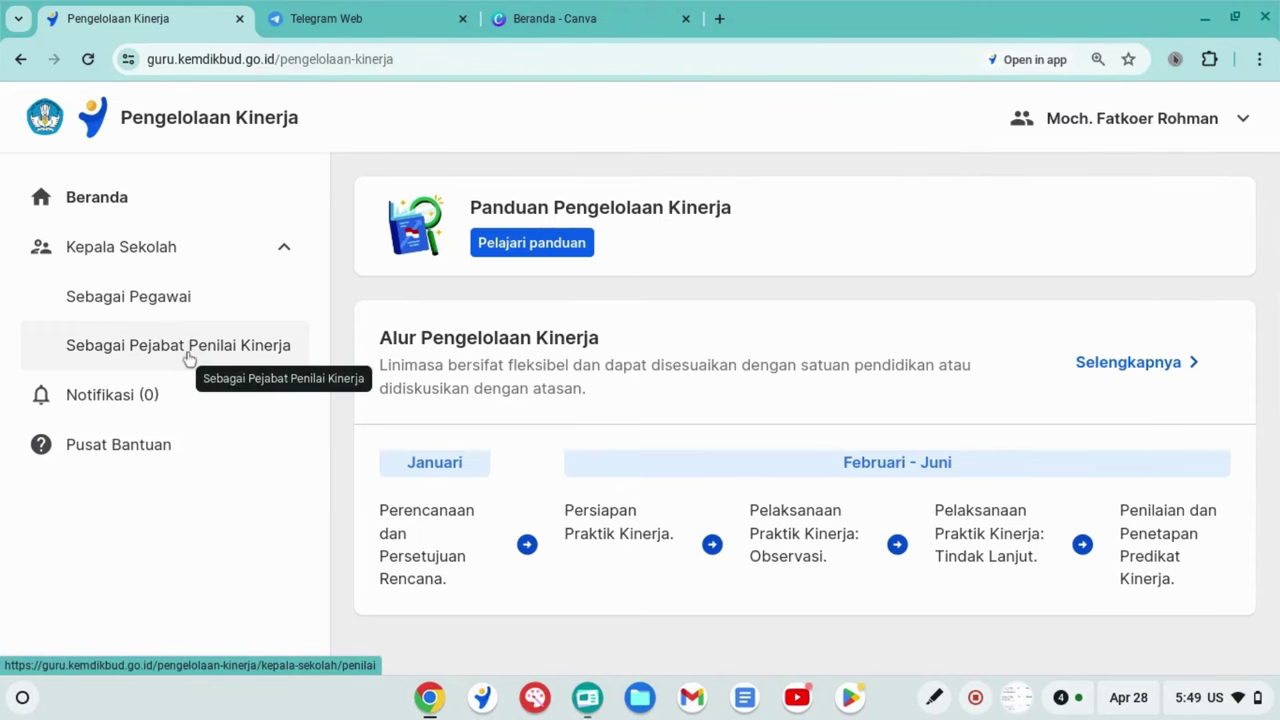
left_click(163, 306)
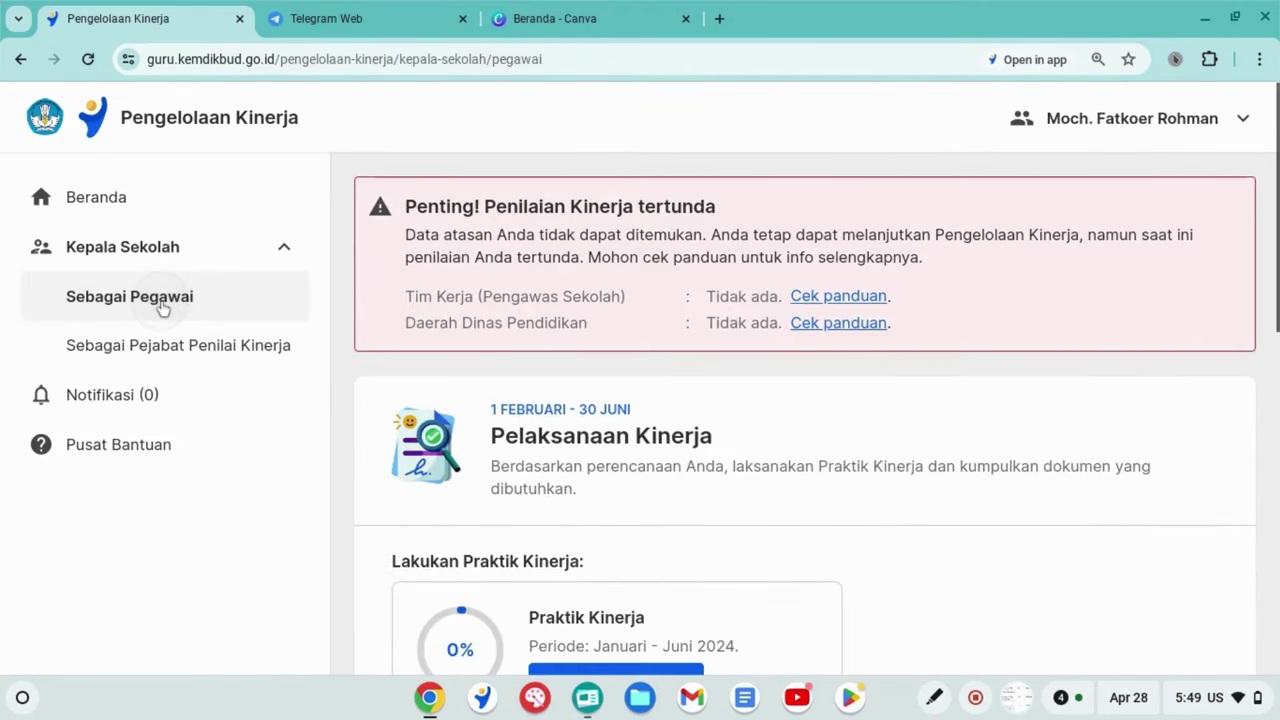
Look over the Praktik Kinerja page for January to June 2024 and return to the employee overview.
scroll(374, 346, "down", 4)
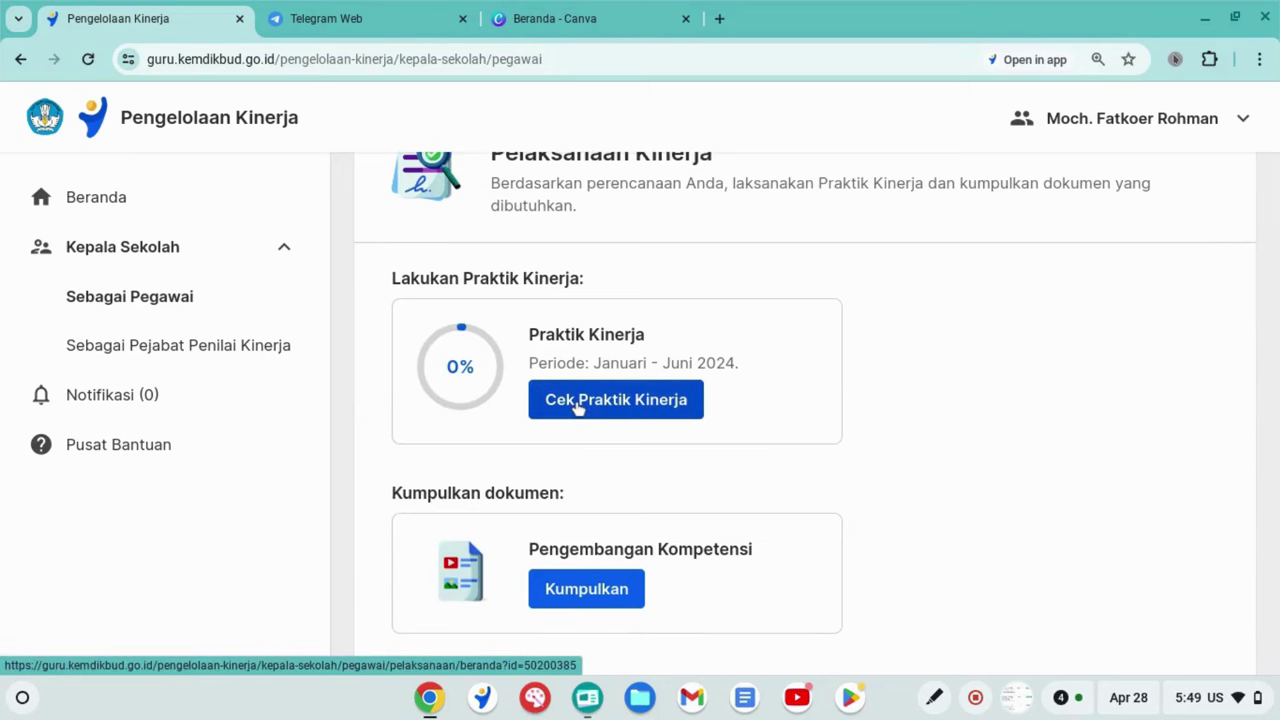
left_click(577, 400)
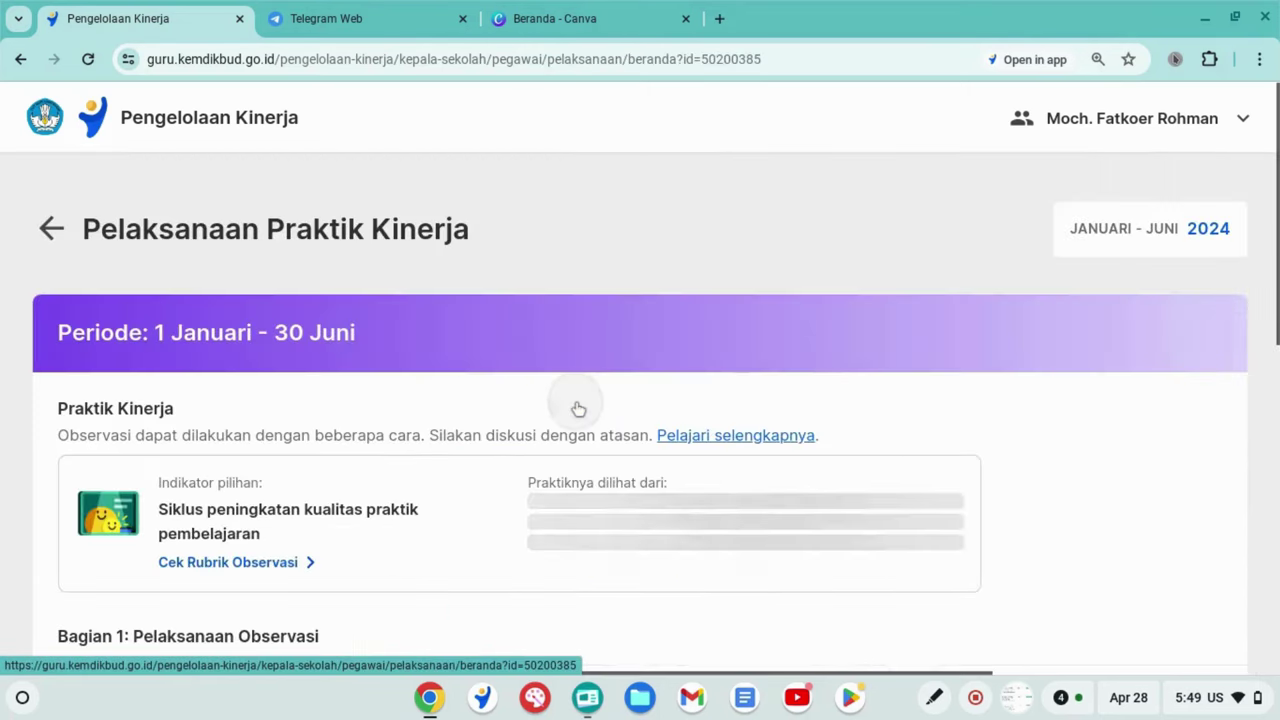
scroll(577, 408, "down", 3)
scroll(577, 408, "up", 3)
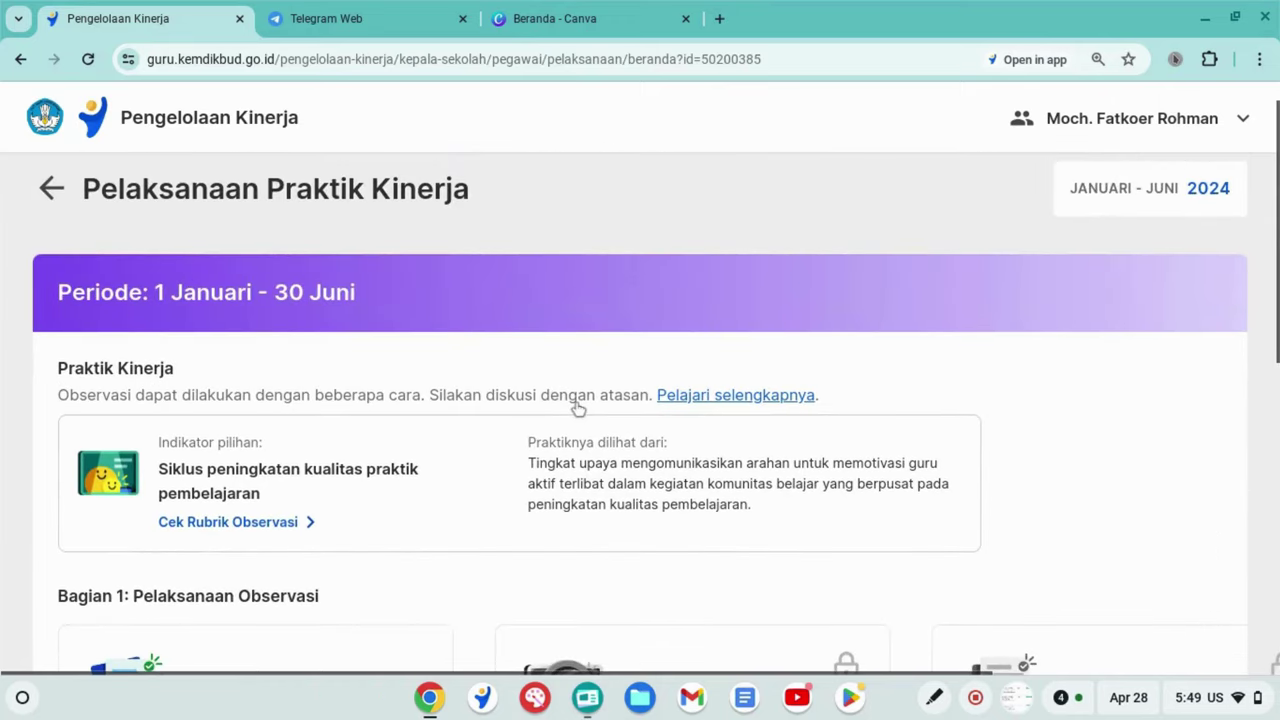
left_click(52, 188)
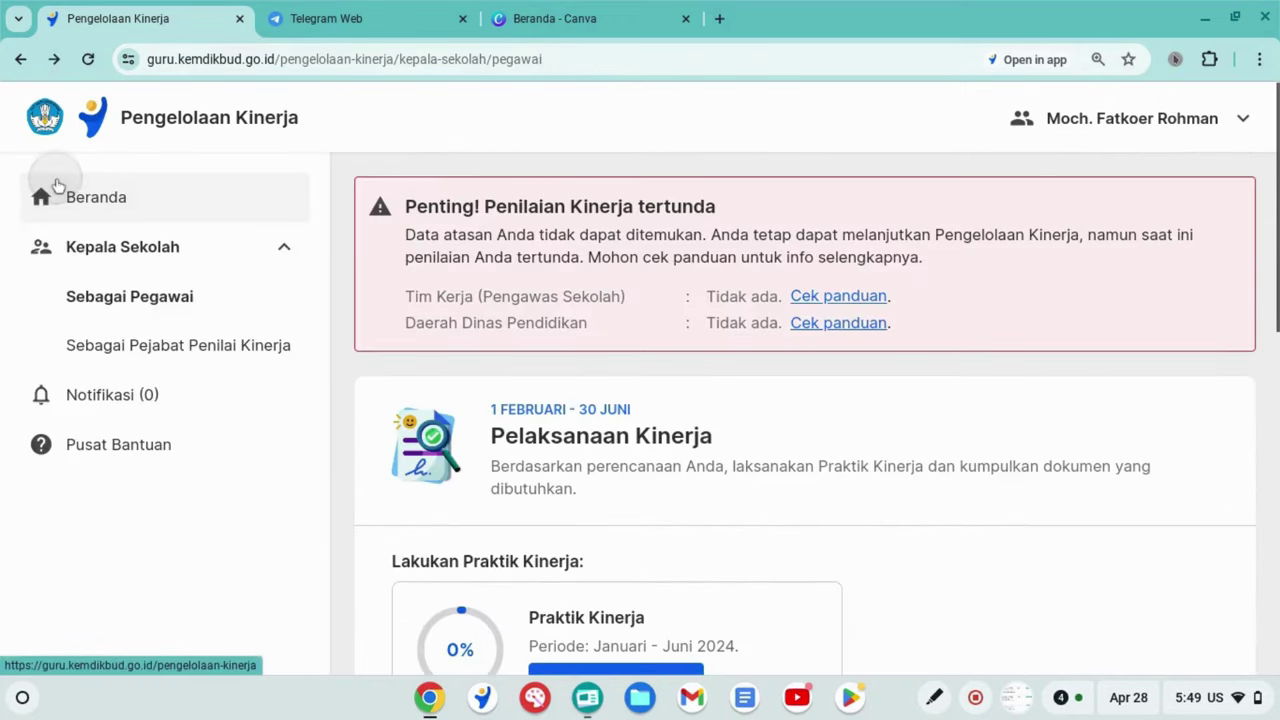
Open the Pengembangan Kompetensi document collection page and show its document submission progress list.
scroll(769, 571, "down", 3)
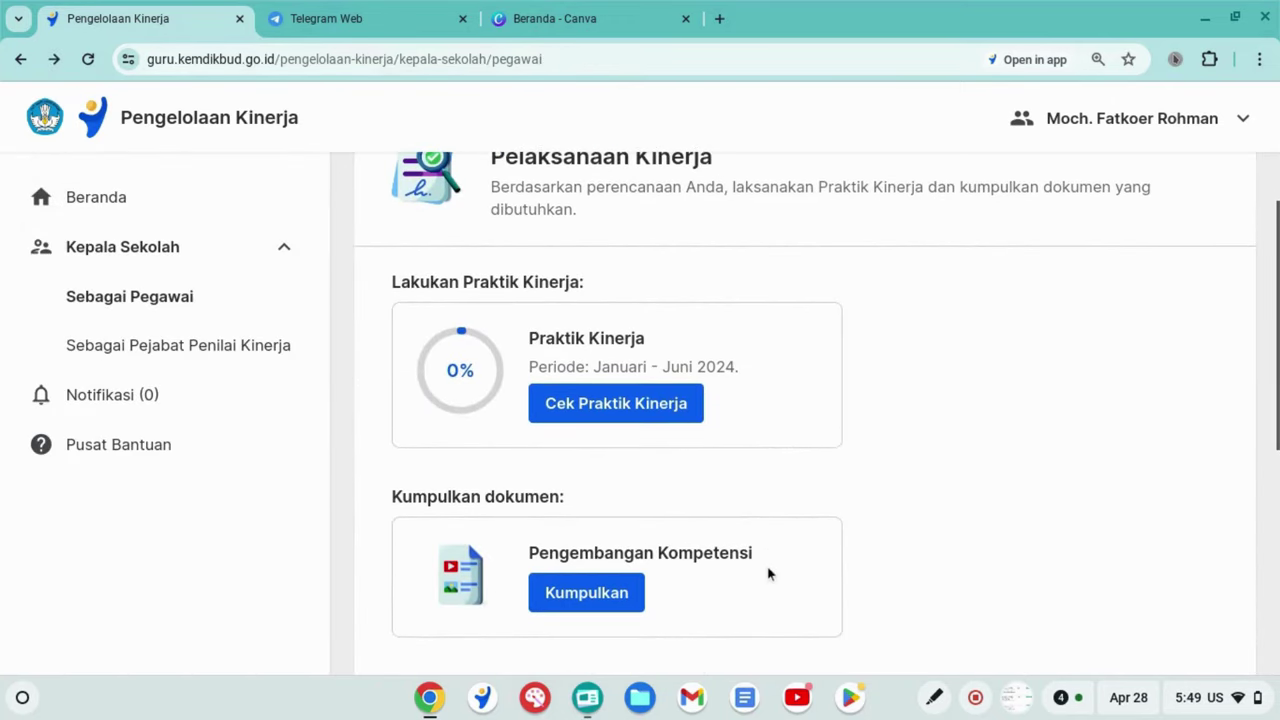
left_click(606, 594)
scroll(606, 597, "down", 2)
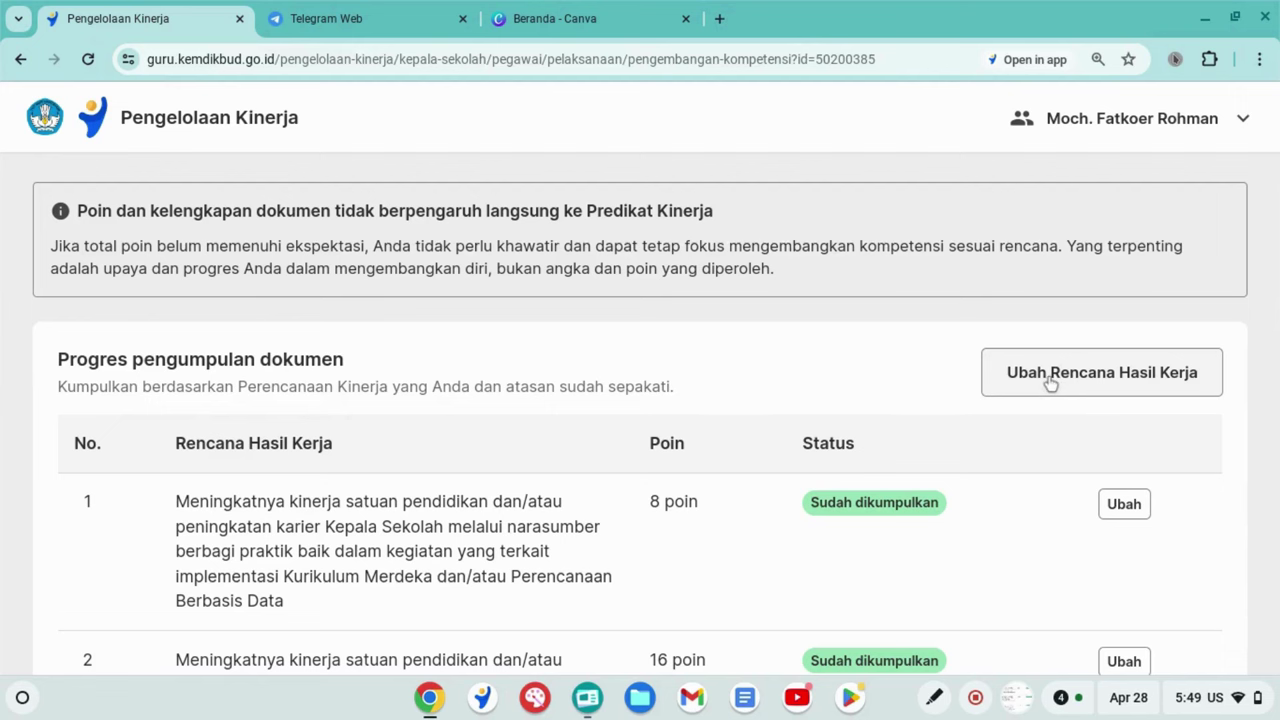
Start changing the Rencana Hasil Kerja, declaring that the change has been discussed with the superior.
left_click(1050, 383)
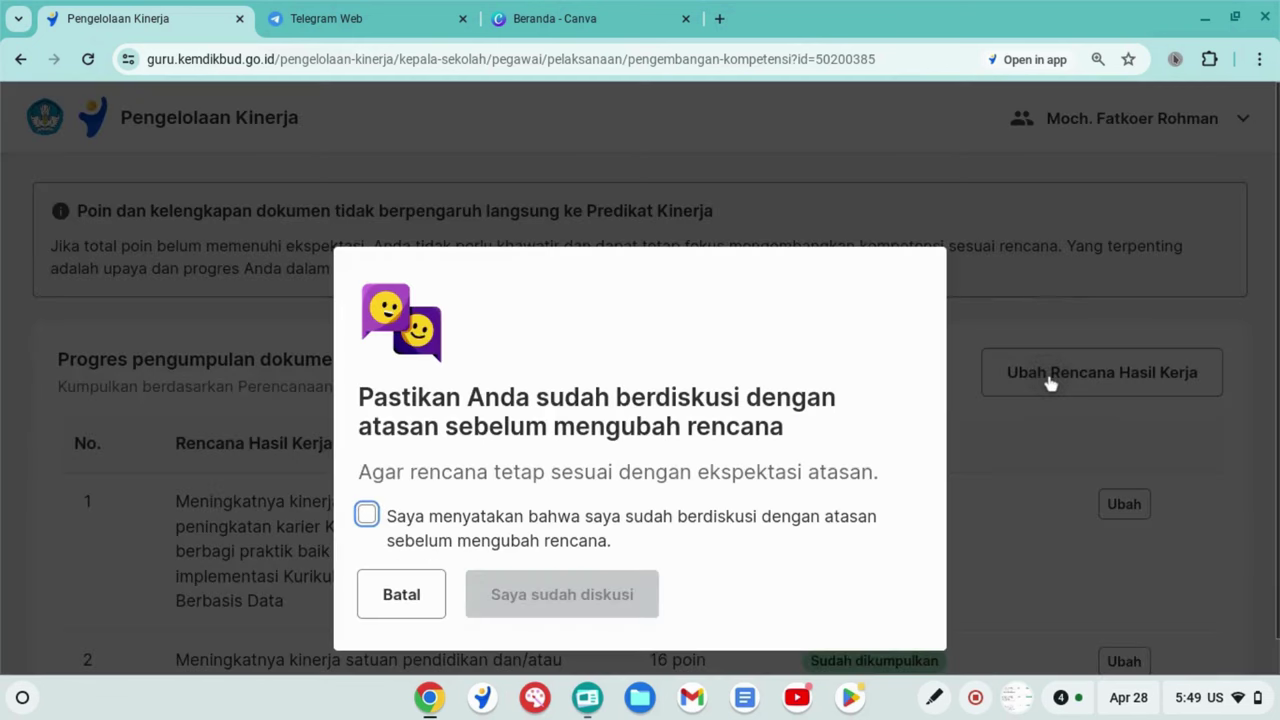
left_click(367, 515)
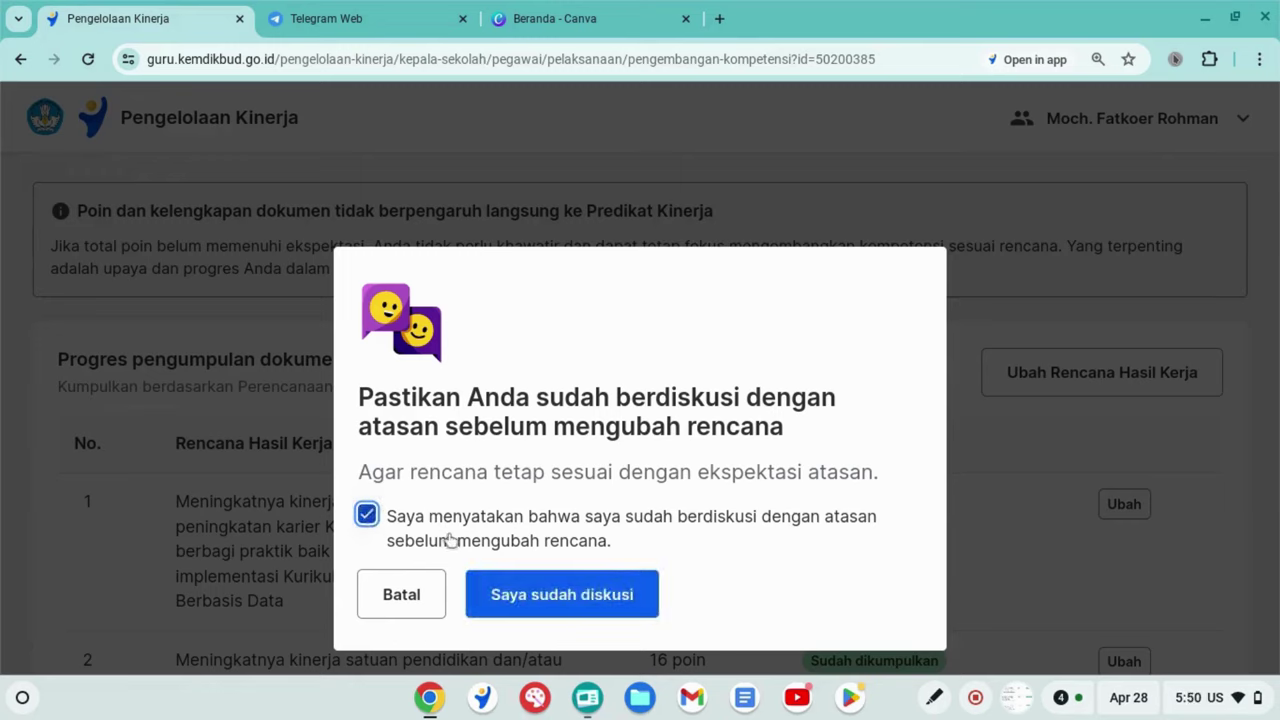
left_click(532, 600)
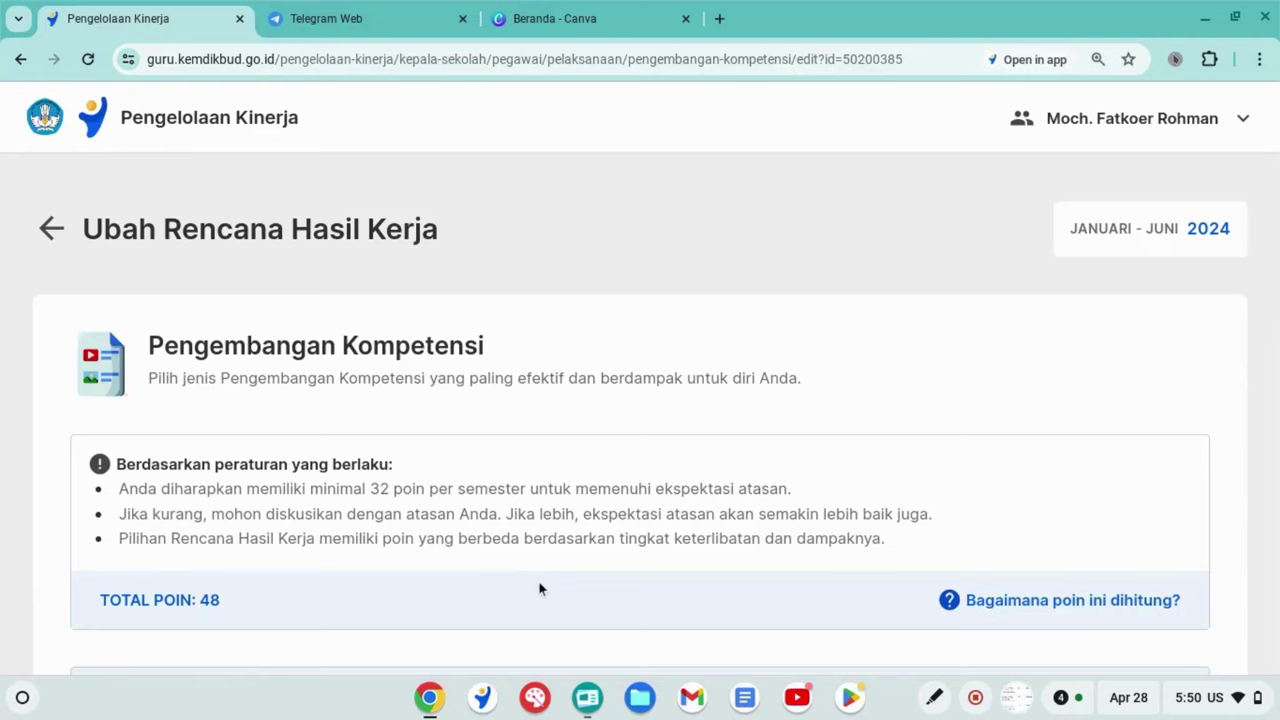
Delete the seminar participant (4 poin) and good-practice speaker (8 poin) plans, keeping only the peer learning observation plan.
scroll(539, 589, "down", 4)
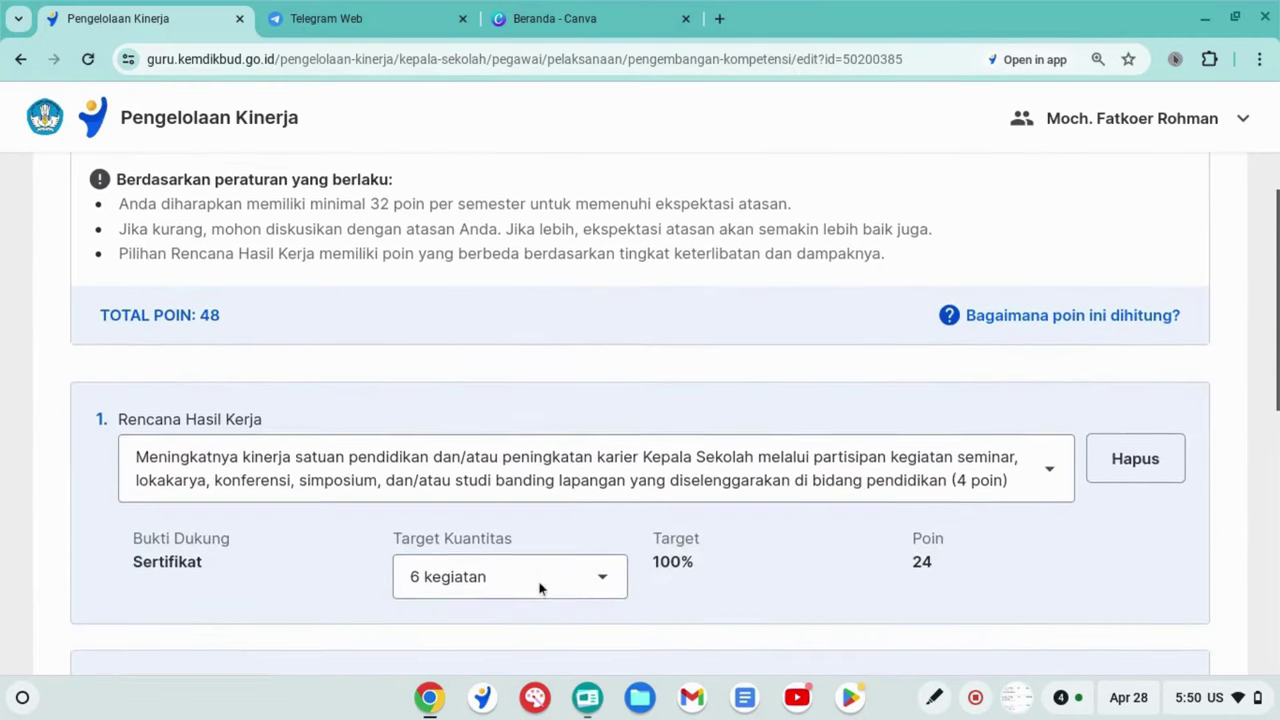
scroll(539, 589, "down", 1)
scroll(539, 589, "up", 1)
scroll(539, 589, "down", 2)
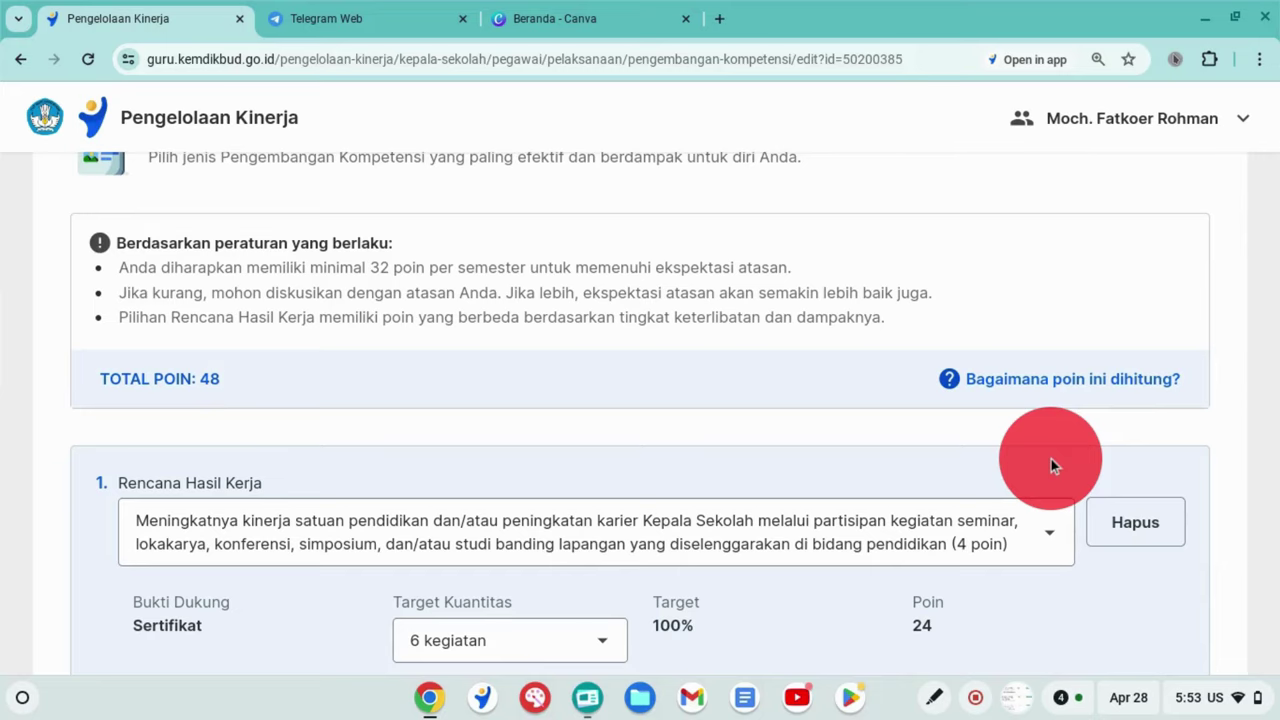
scroll(1051, 463, "down", 3)
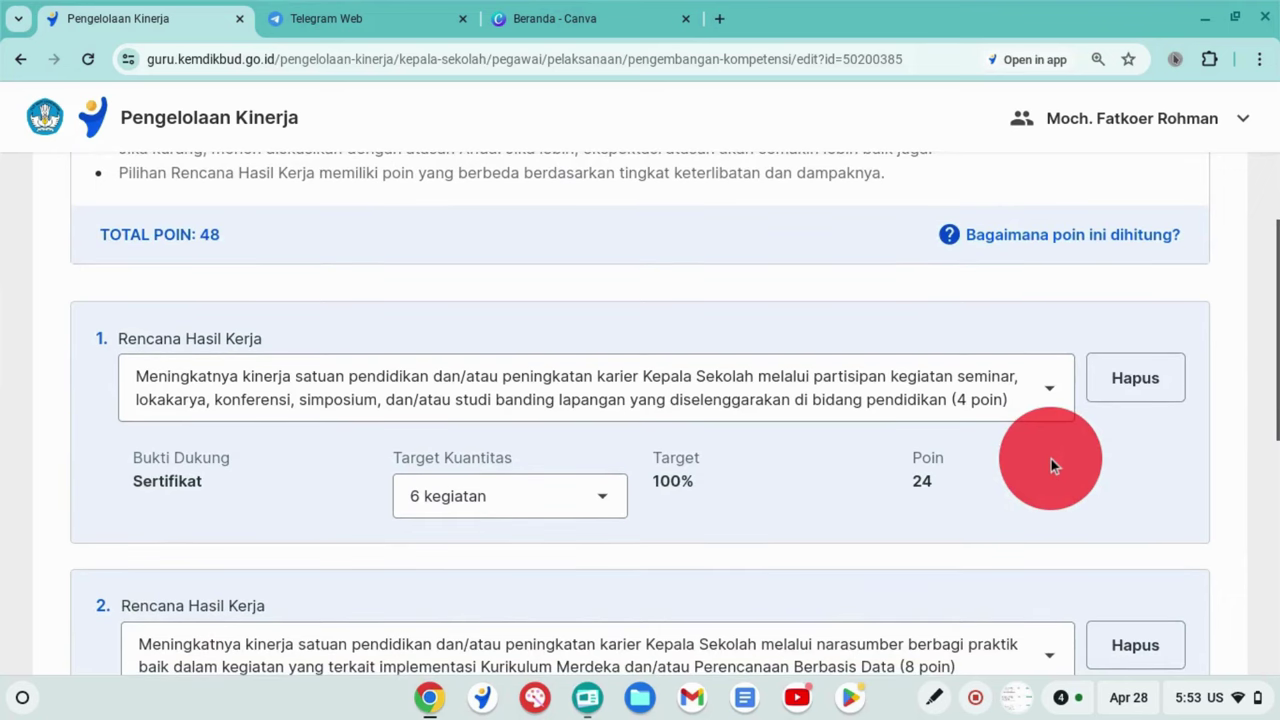
left_click(1136, 390)
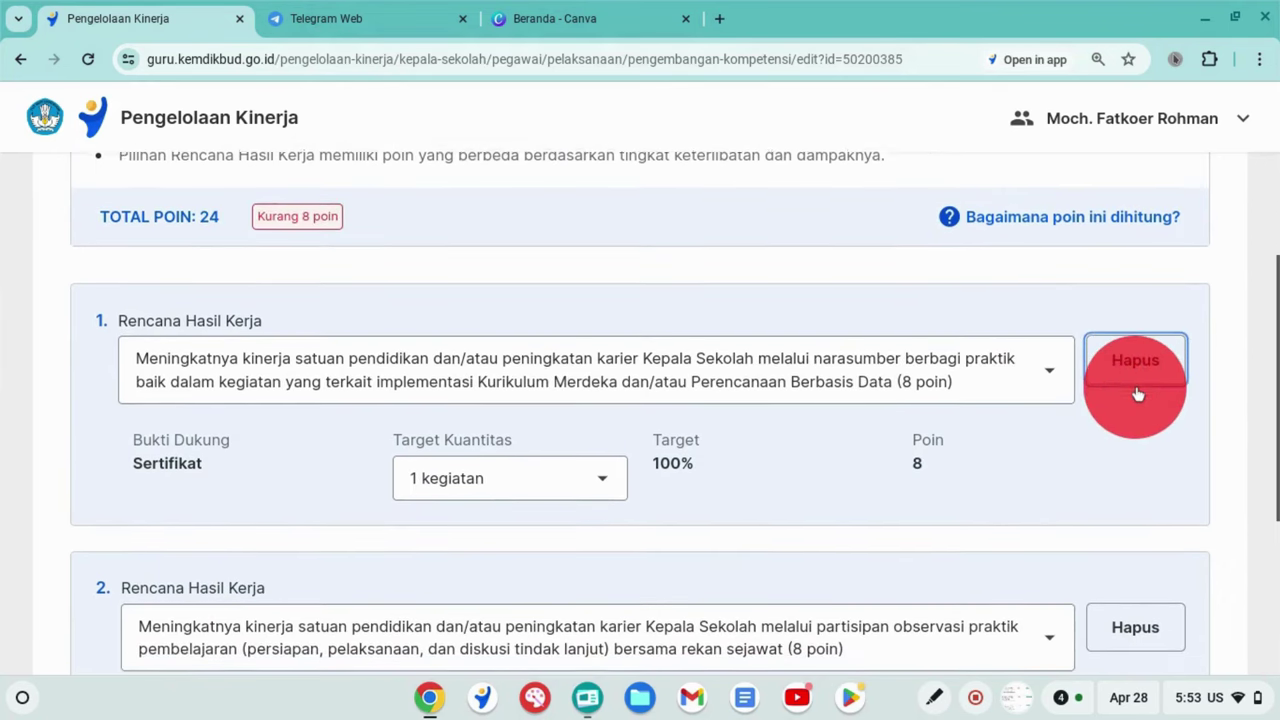
scroll(1137, 394, "down", 1)
left_click(1133, 366)
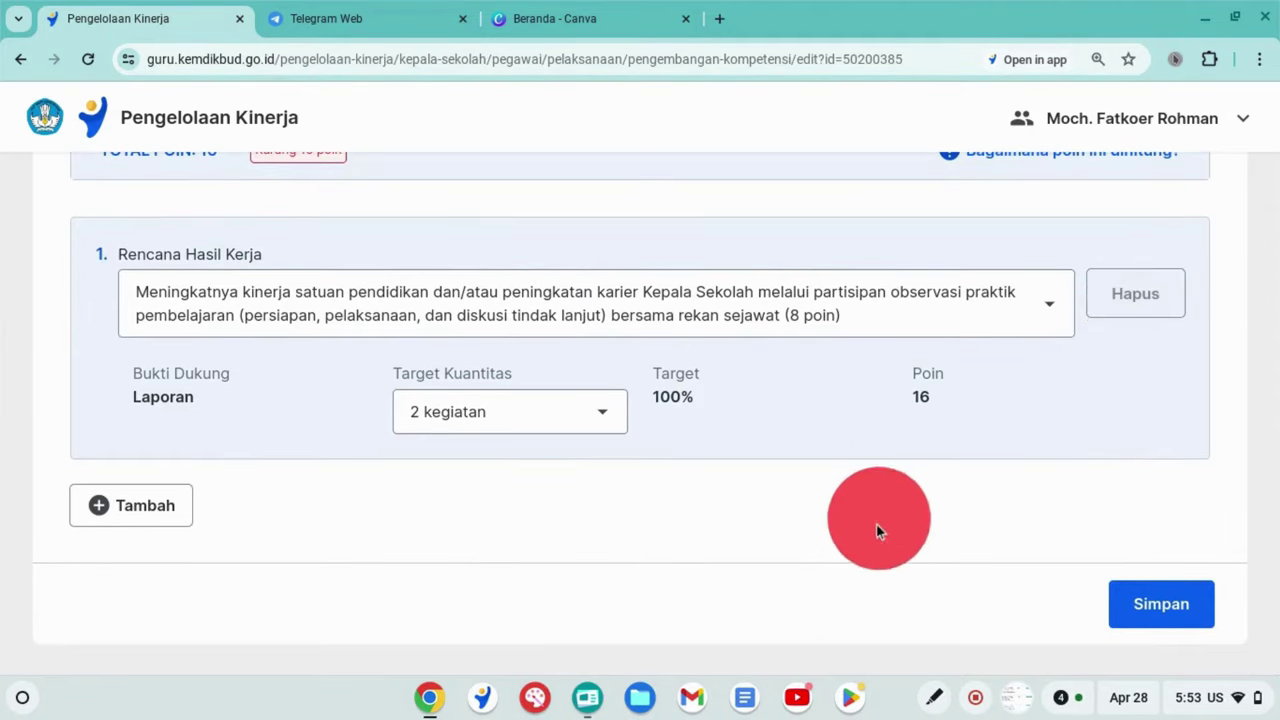
Add a second Rencana Hasil Kerja and choose the coach, mentor, fasilitator, dan/atau pengajar praktik option worth 12 poin.
scroll(610, 510, "up", 1)
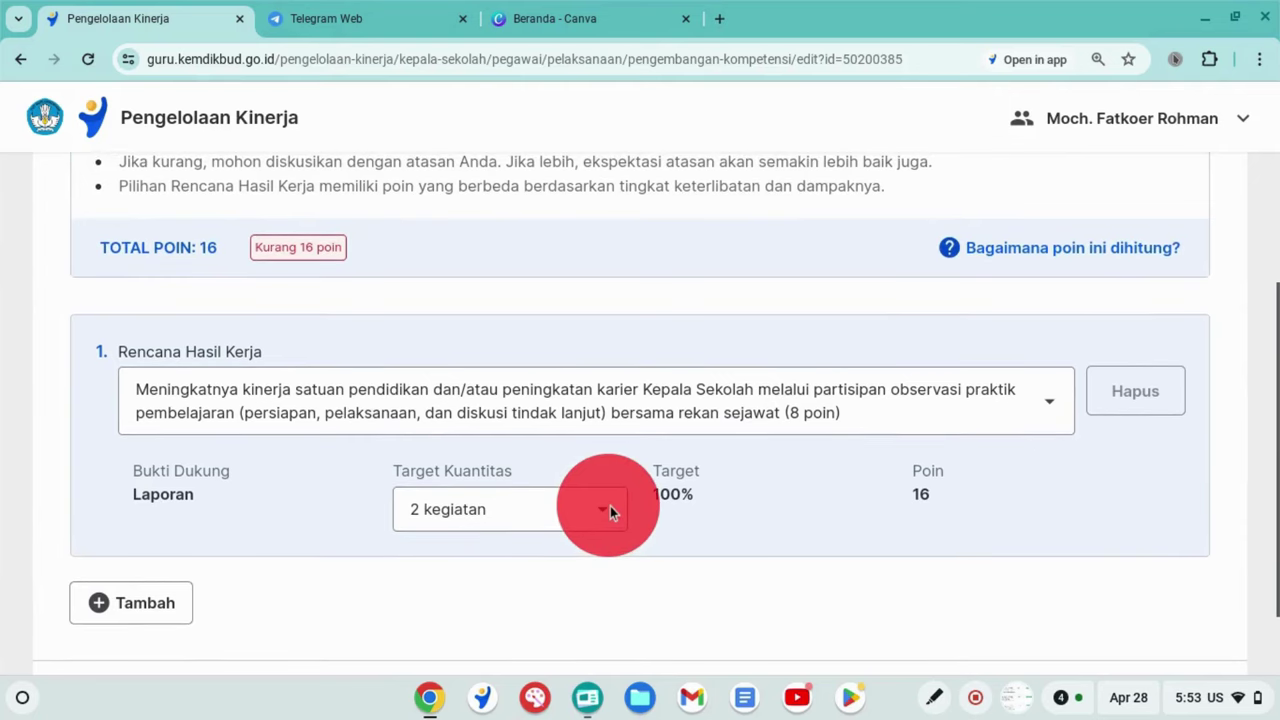
scroll(612, 512, "down", 1)
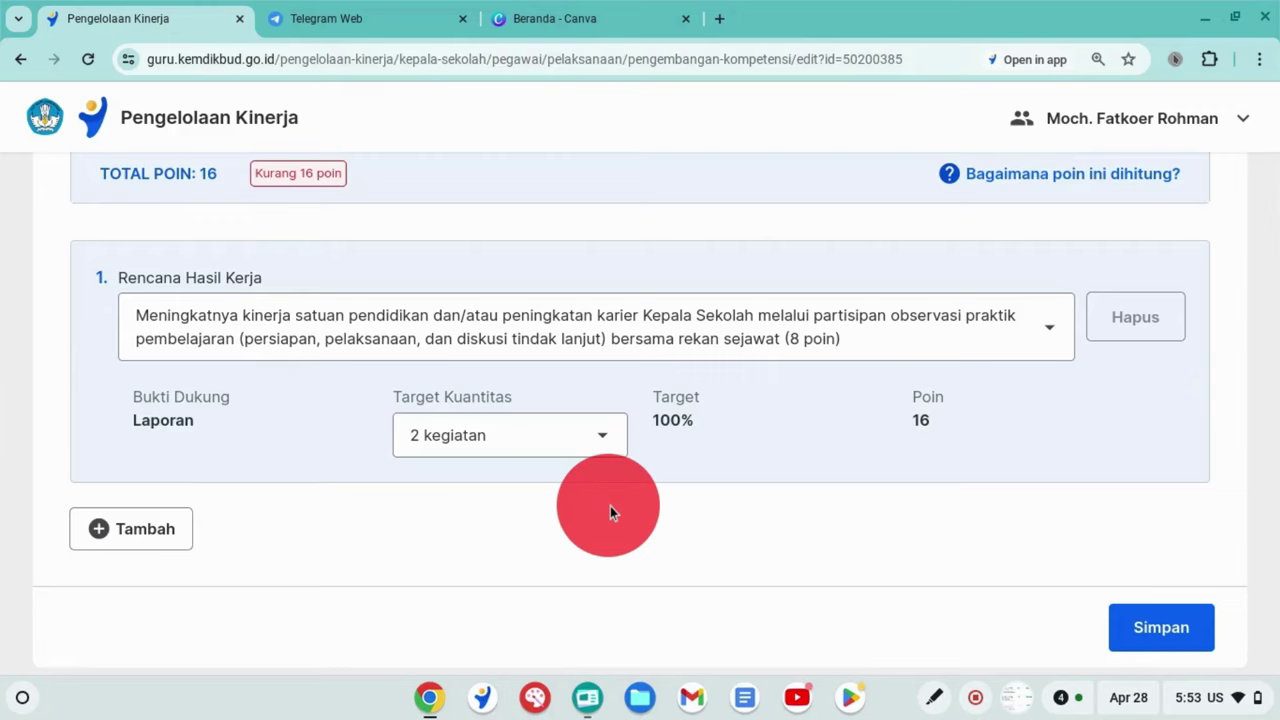
left_click(140, 530)
scroll(596, 460, "down", 2)
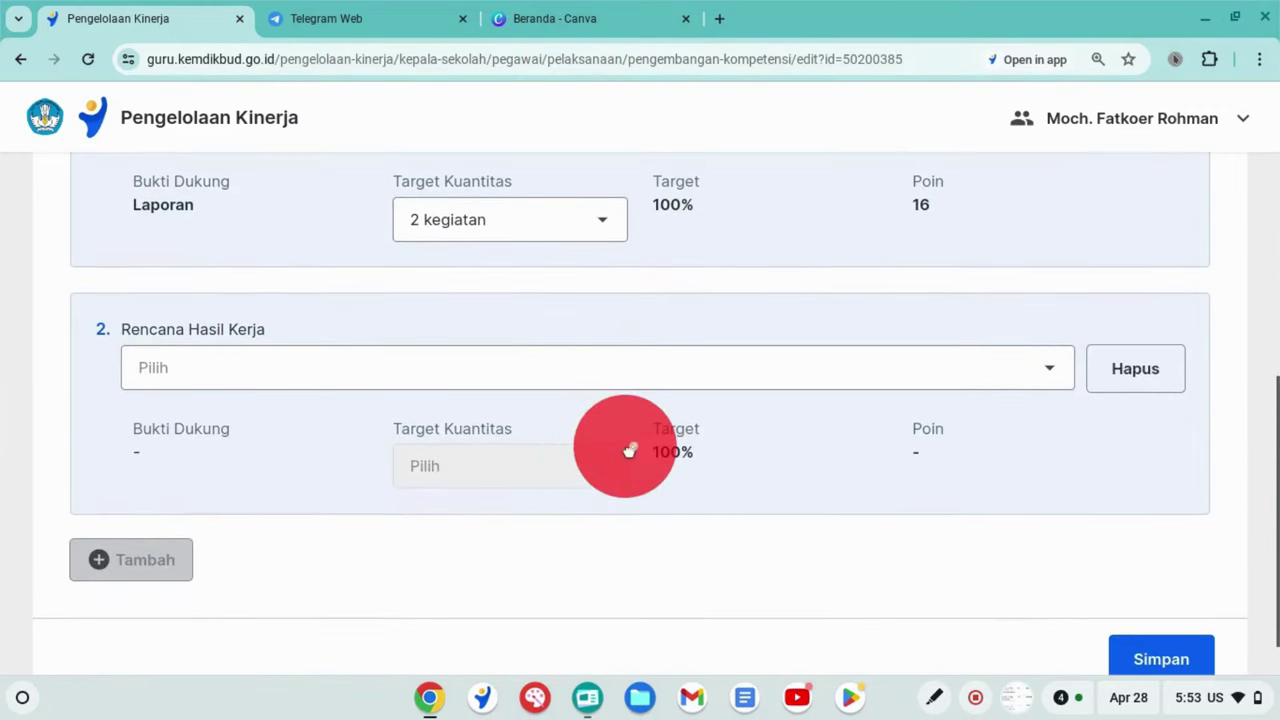
left_click(1056, 371)
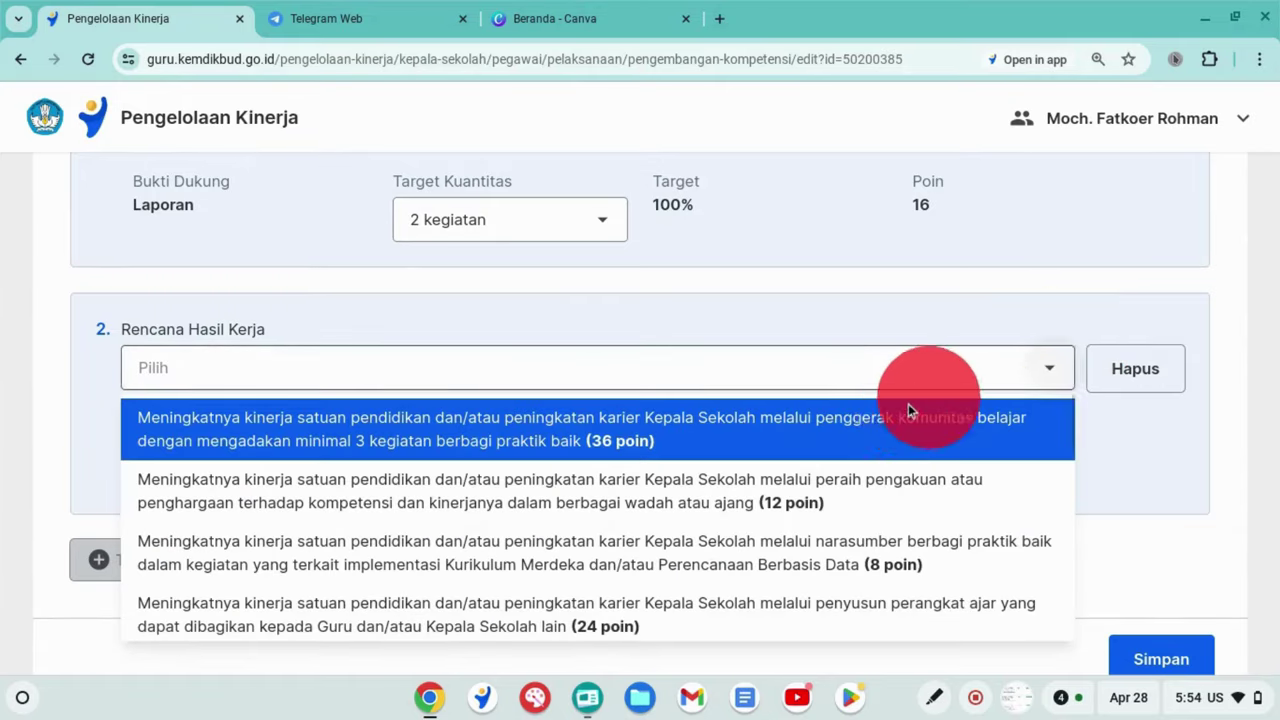
scroll(903, 406, "down", 1)
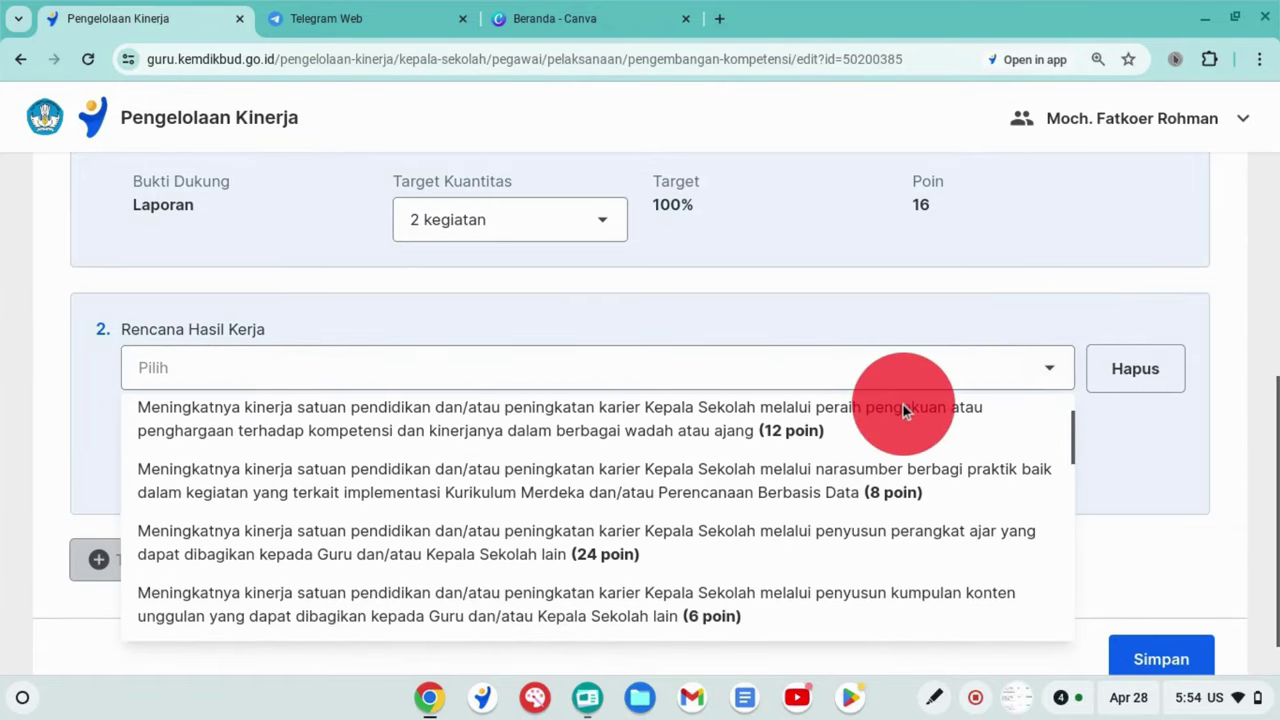
scroll(903, 404, "up", 1)
scroll(900, 450, "down", 3)
scroll(899, 486, "down", 3)
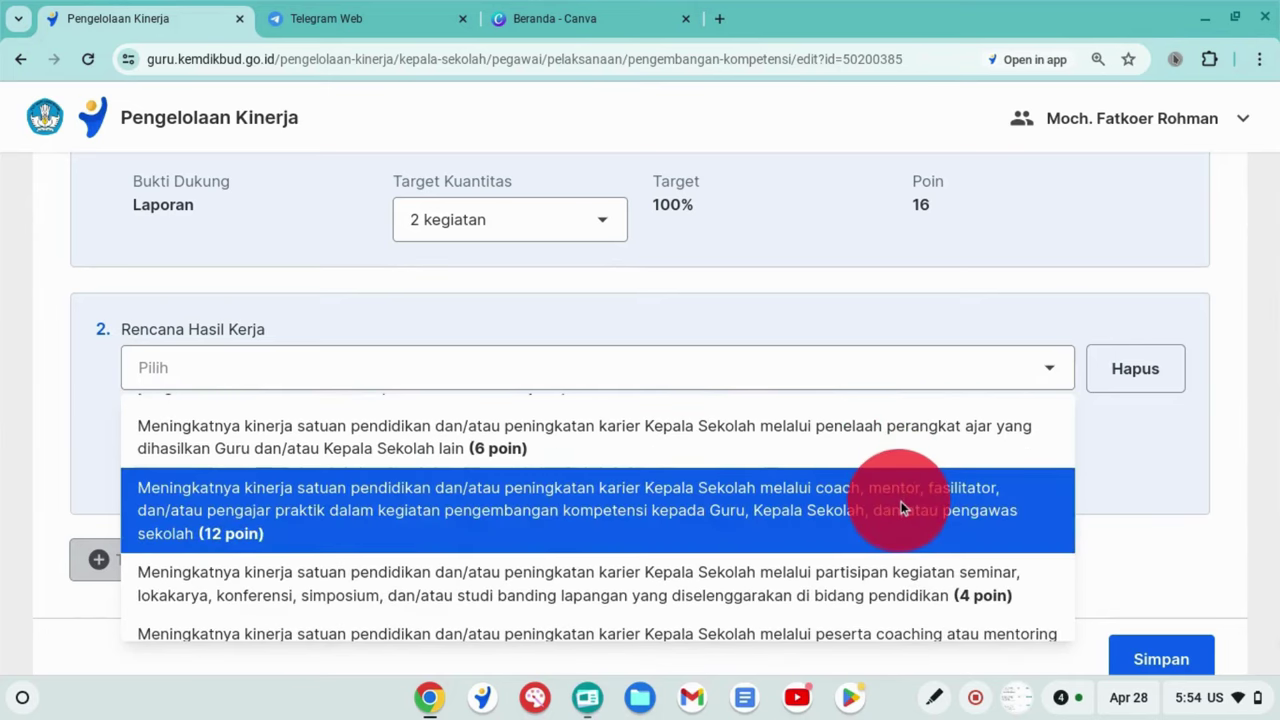
scroll(901, 504, "down", 1)
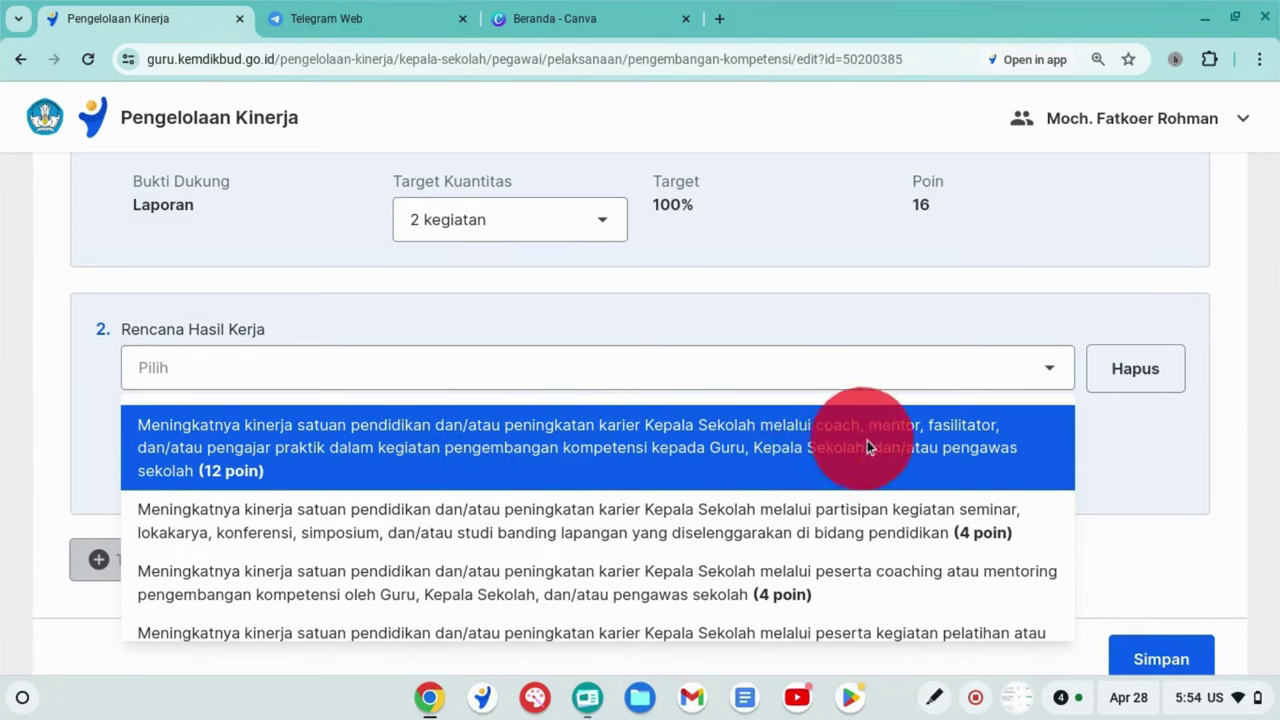
left_click(518, 456)
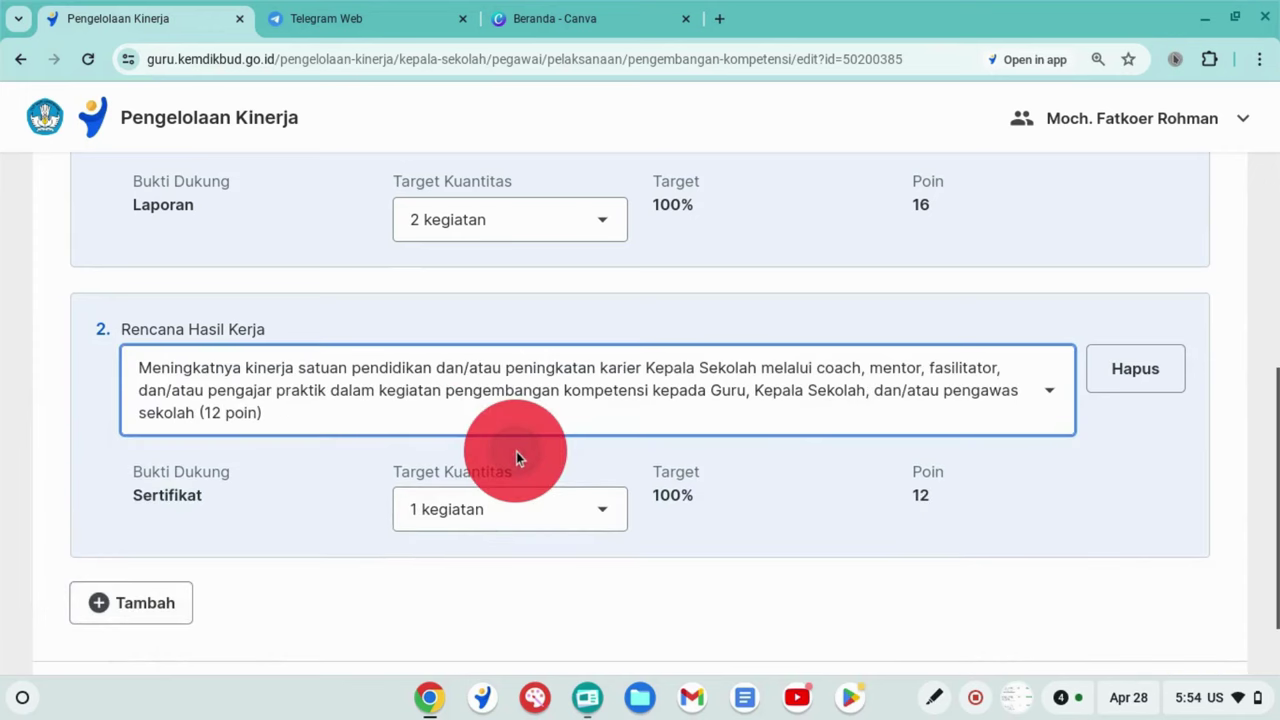
Set the Target Kuantitas of the second plan to 3 kegiatan.
left_click(606, 516)
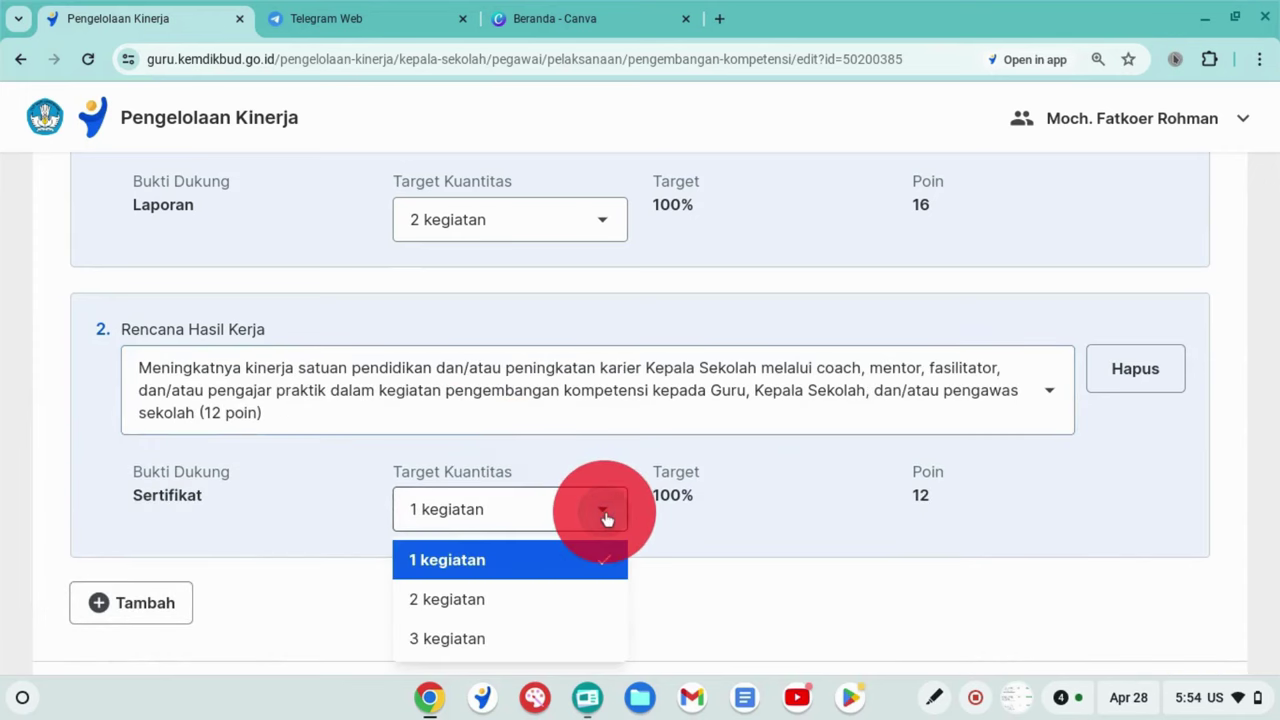
scroll(505, 606, "down", 1)
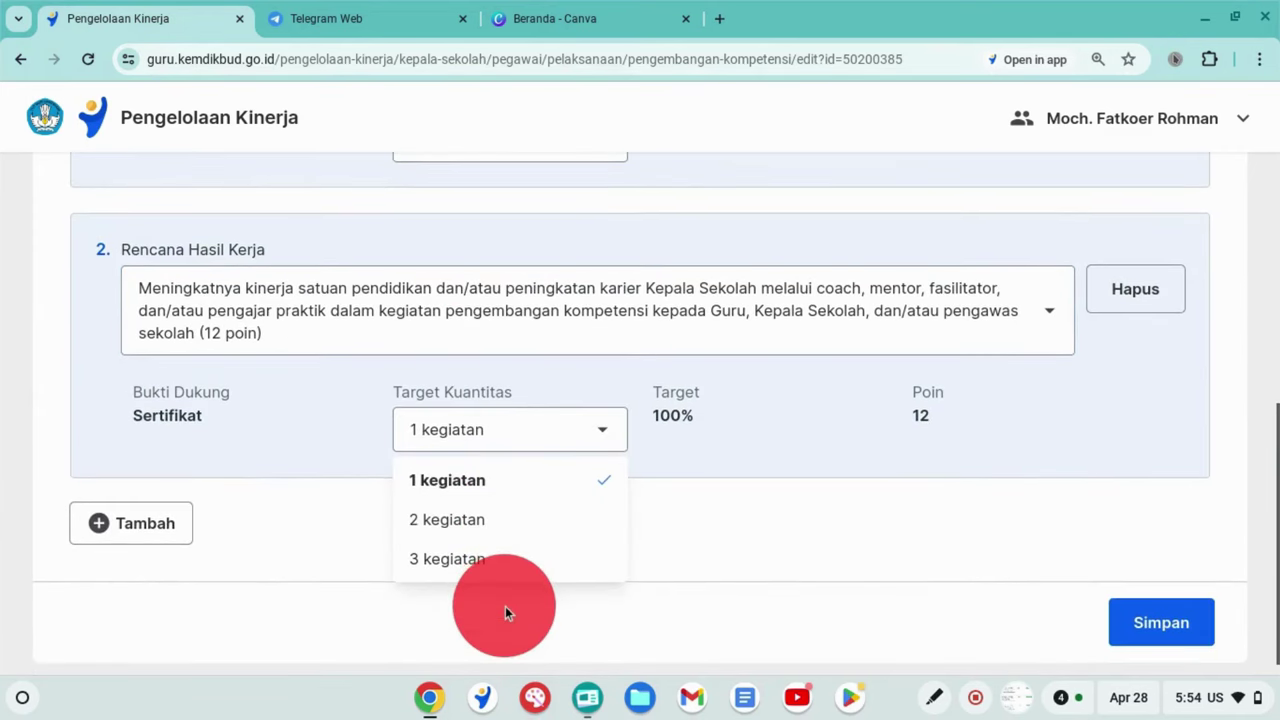
left_click(469, 563)
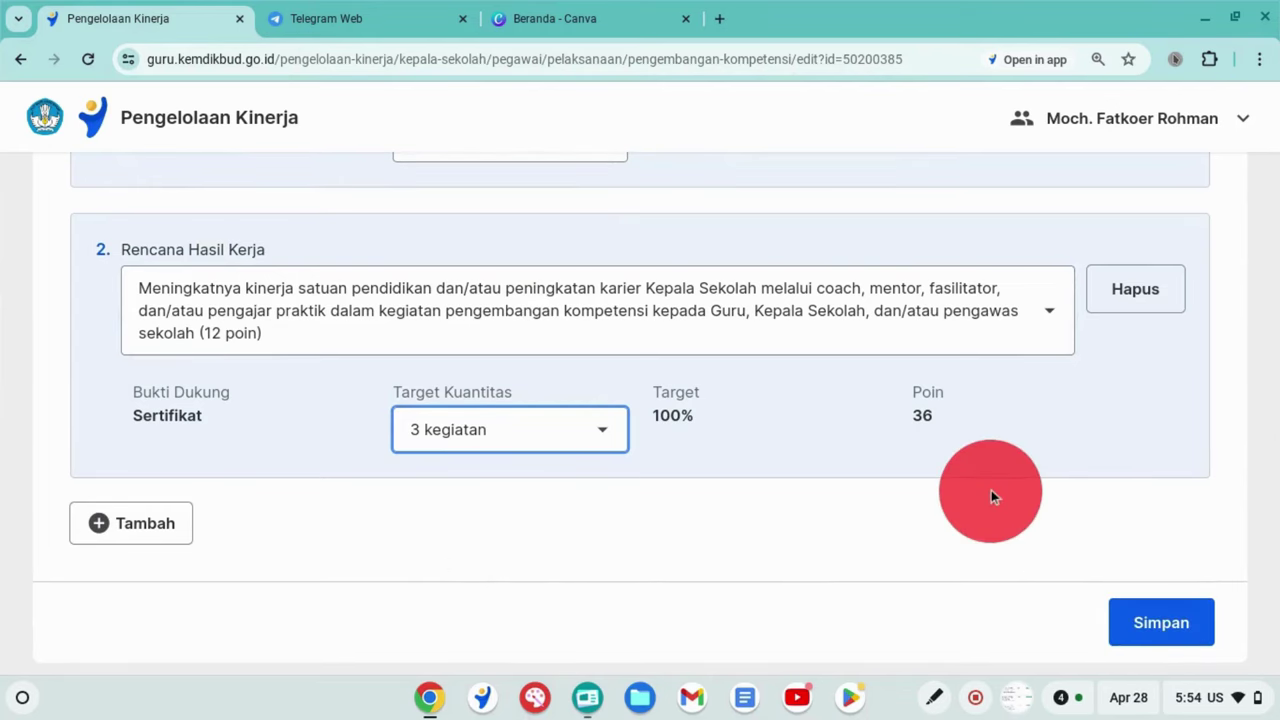
Review and save the new Rencana Hasil Kerja, declaring that it is appropriate and discussed with the superior, and check the updated list.
scroll(991, 490, "up", 3)
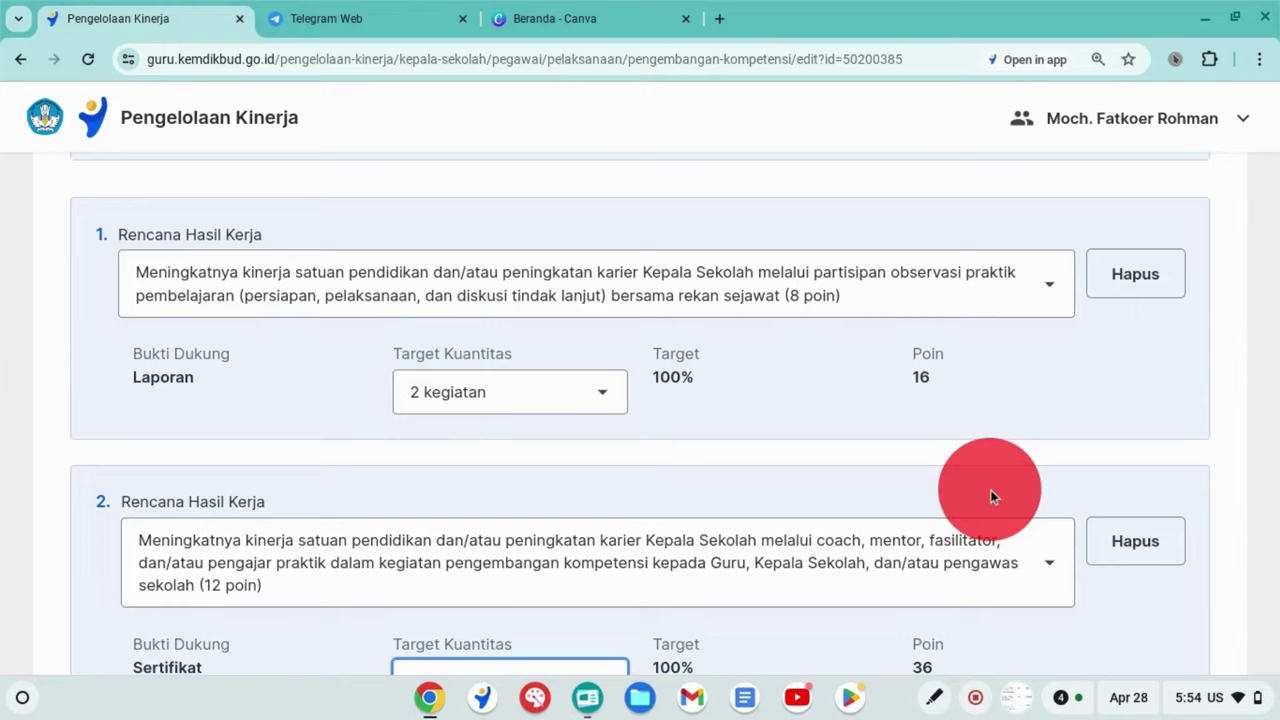
scroll(991, 490, "down", 2)
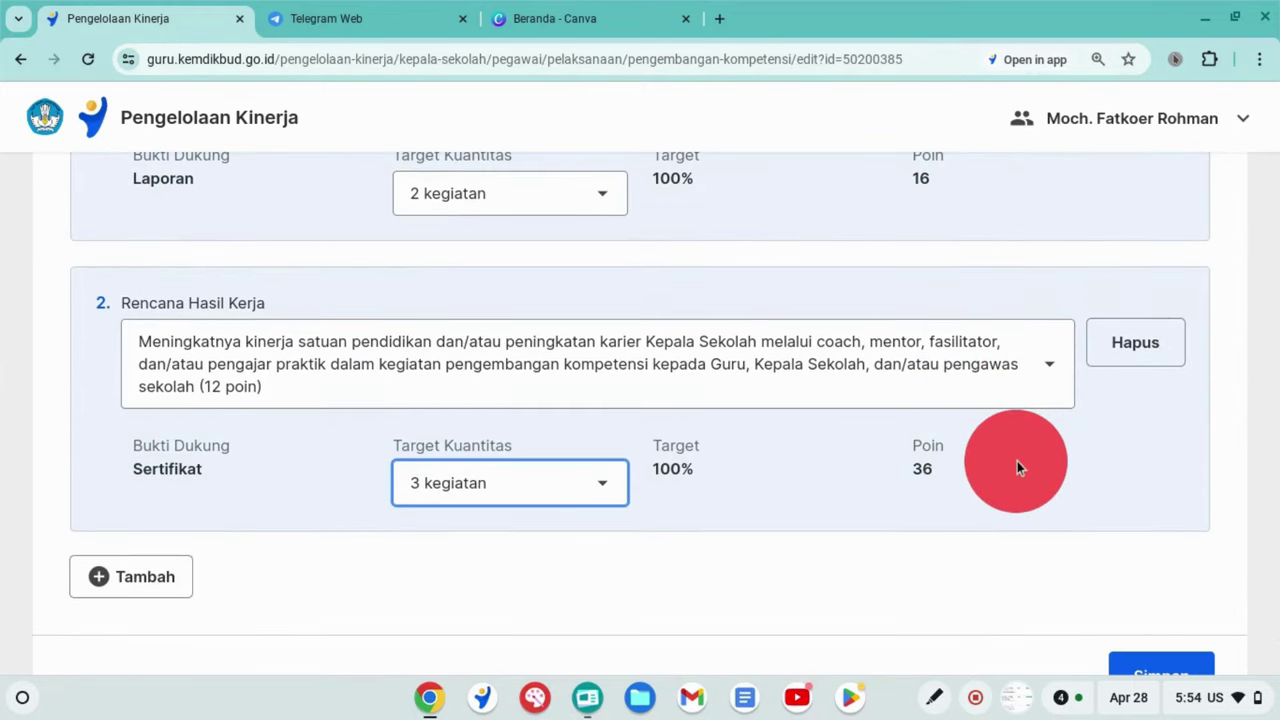
scroll(1017, 461, "up", 1)
scroll(1017, 461, "down", 1)
scroll(1017, 461, "up", 1)
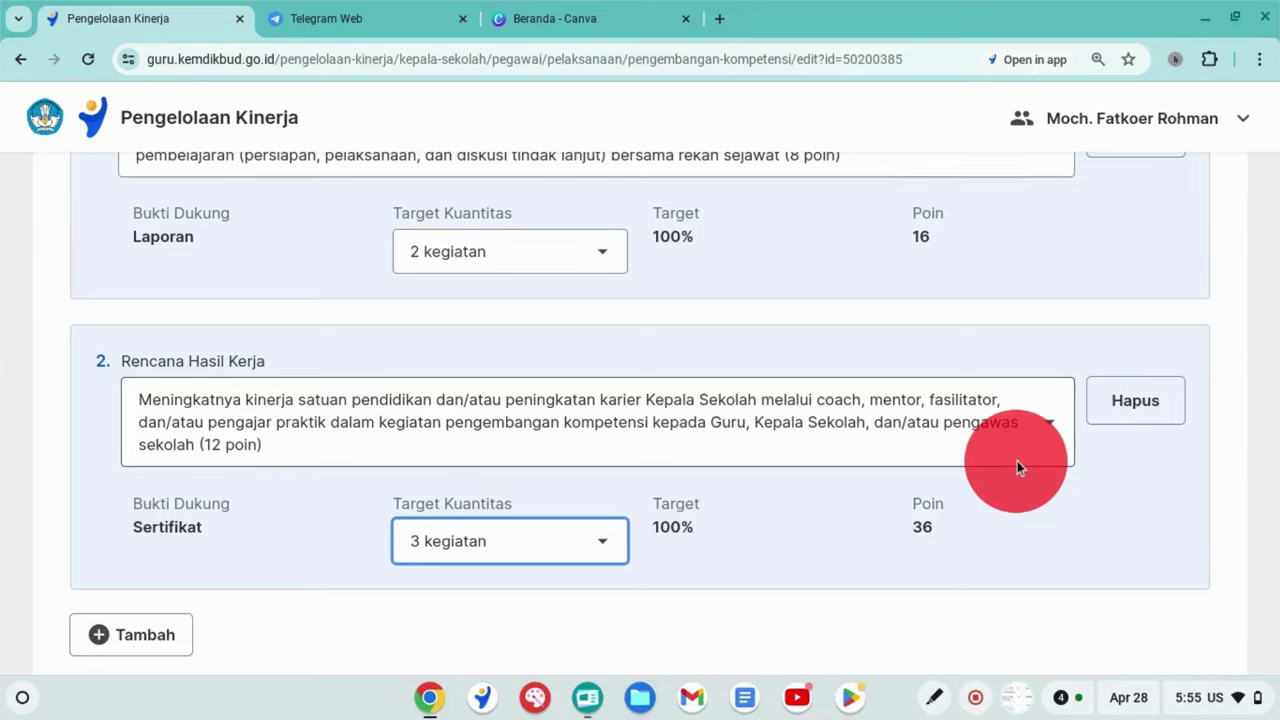
scroll(1004, 528, "down", 2)
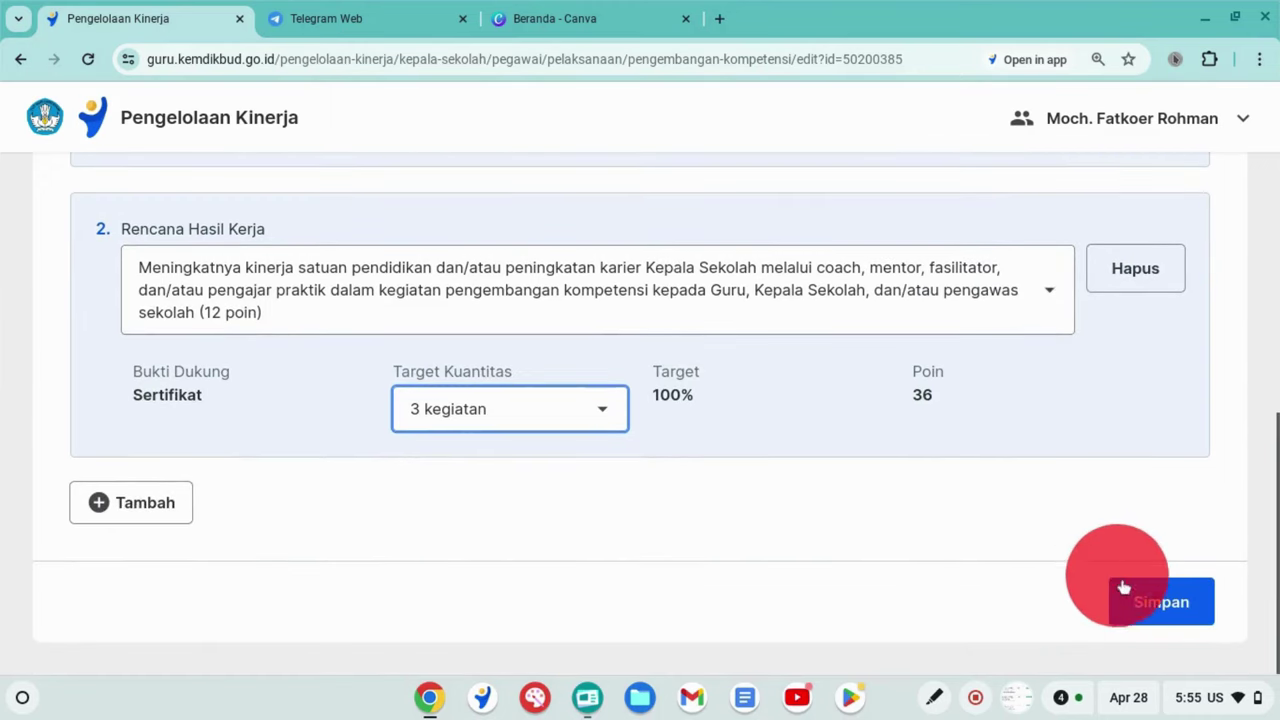
left_click(1137, 609)
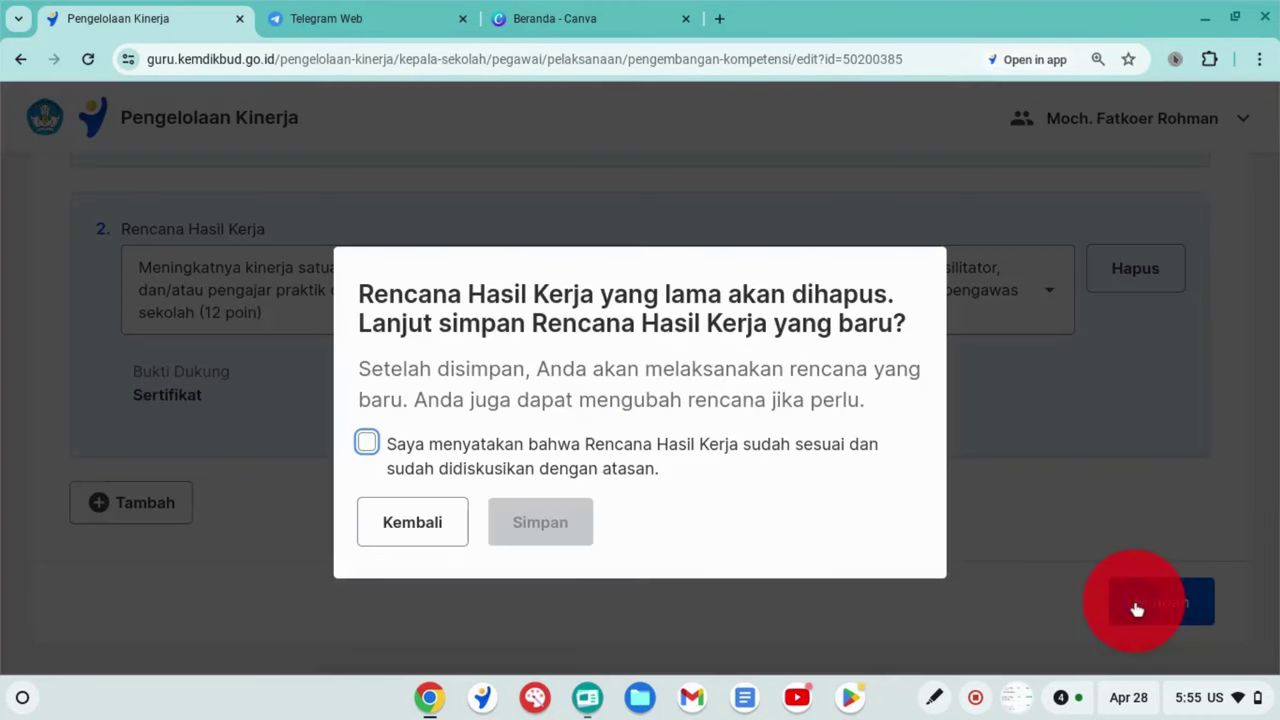
left_click(369, 443)
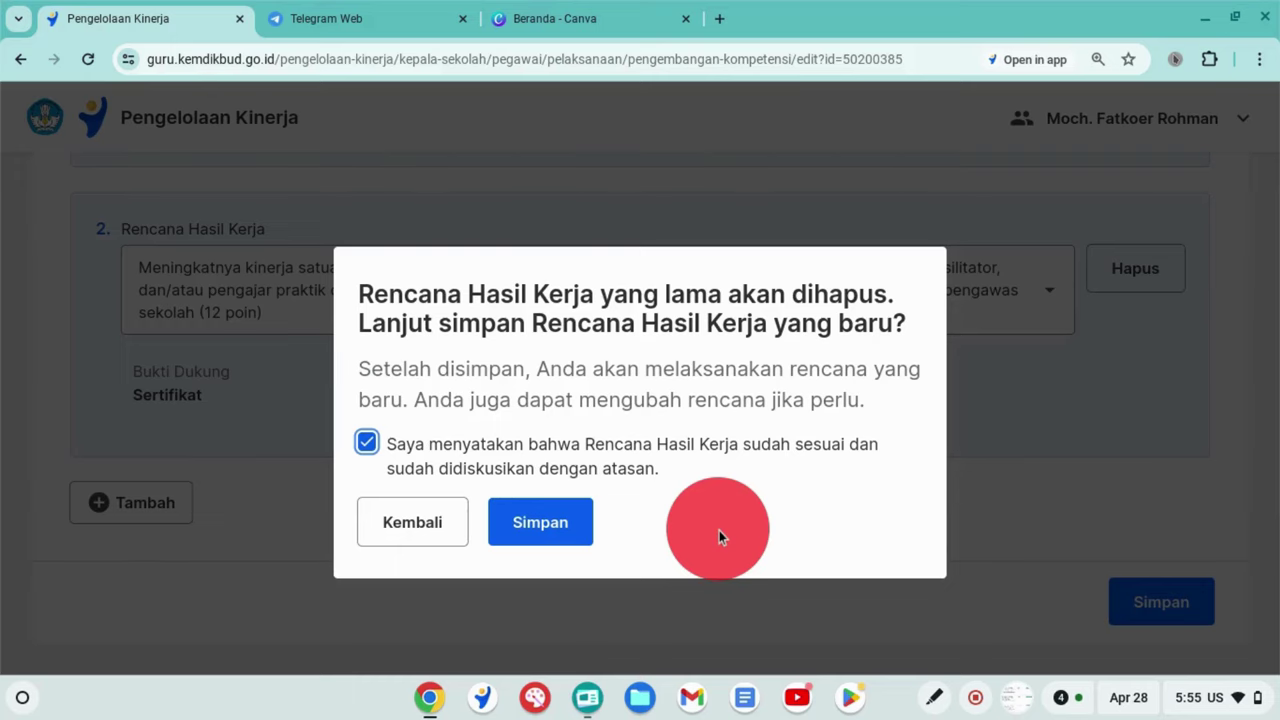
left_click(553, 533)
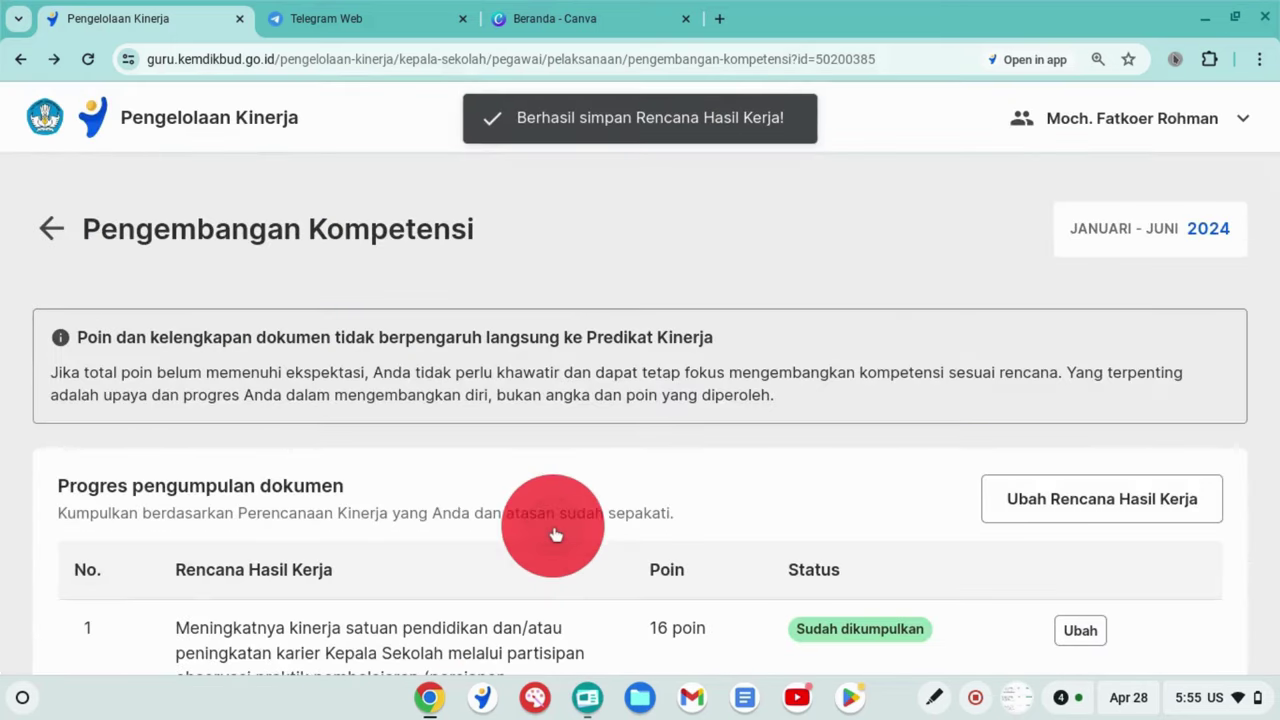
left_click(715, 510)
scroll(715, 510, "down", 5)
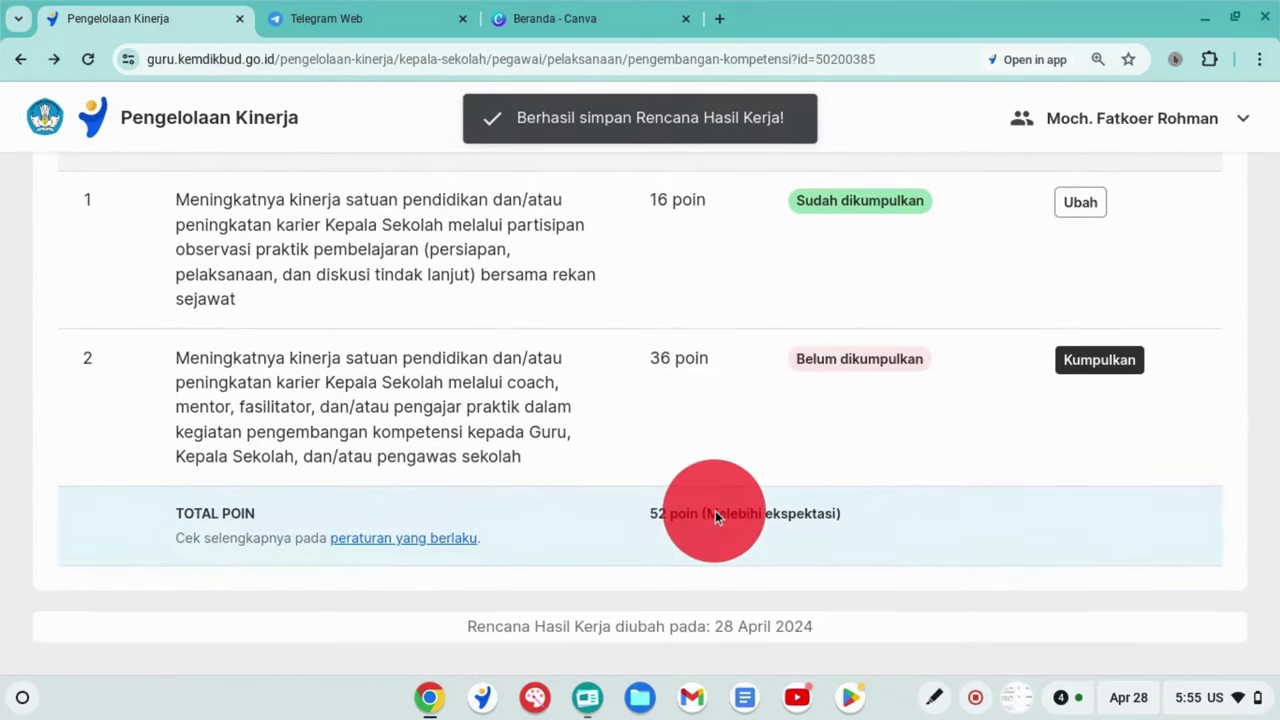
Examine the saved Rencana Hasil Kerja entries under Progres pengumpulan dokumen, checking each plan's points, submission status and the total points.
scroll(750, 451, "up", 2)
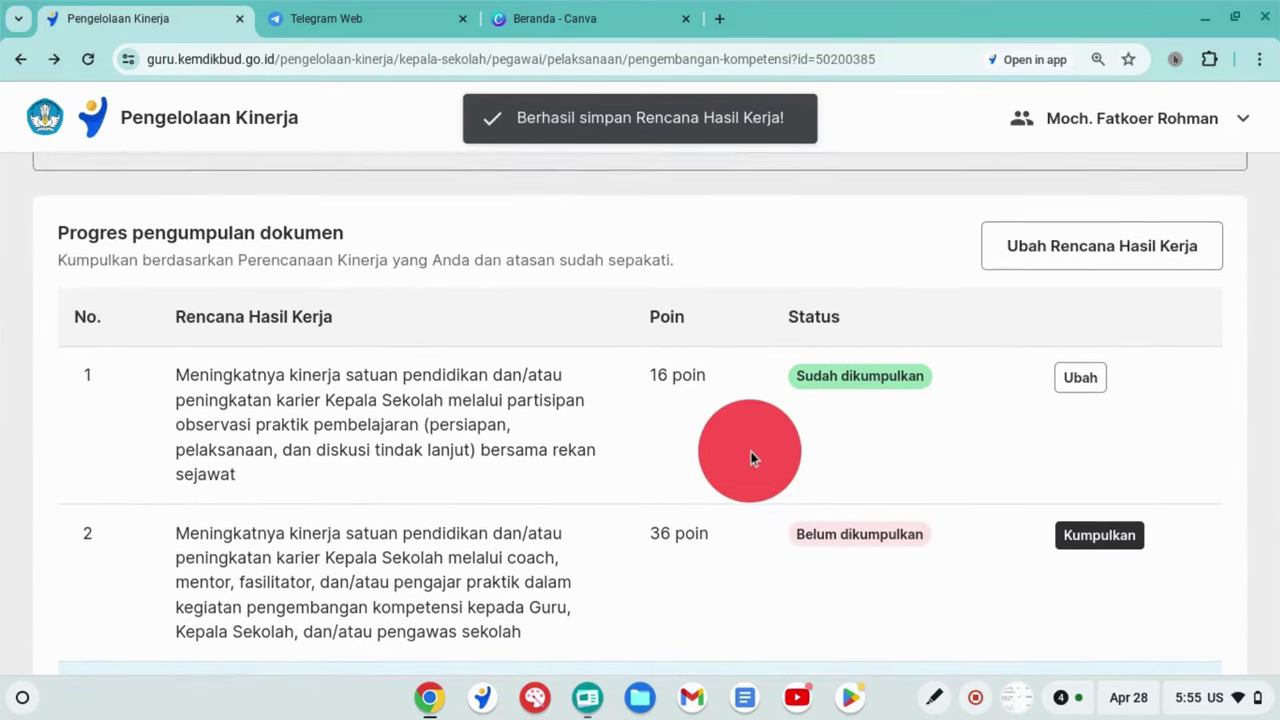
scroll(750, 451, "up", 2)
scroll(750, 451, "down", 3)
scroll(750, 451, "up", 3)
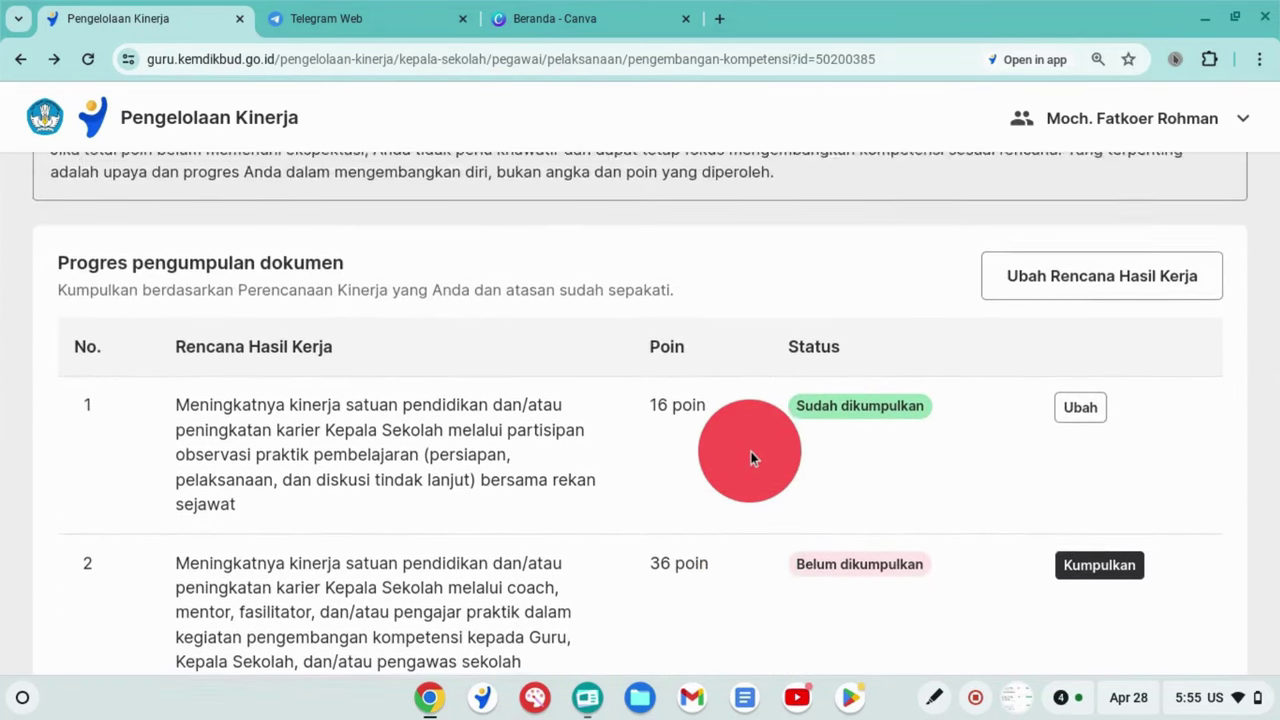
scroll(750, 451, "down", 3)
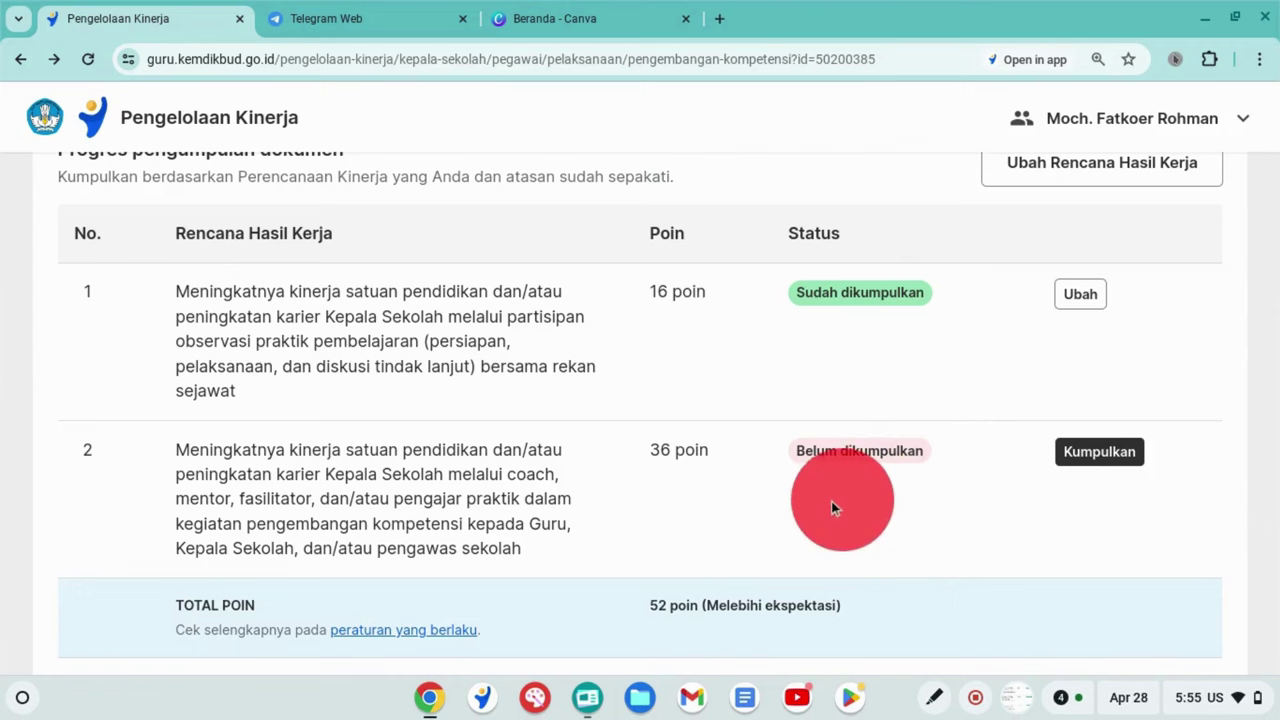
scroll(686, 486, "down", 2)
scroll(681, 487, "up", 5)
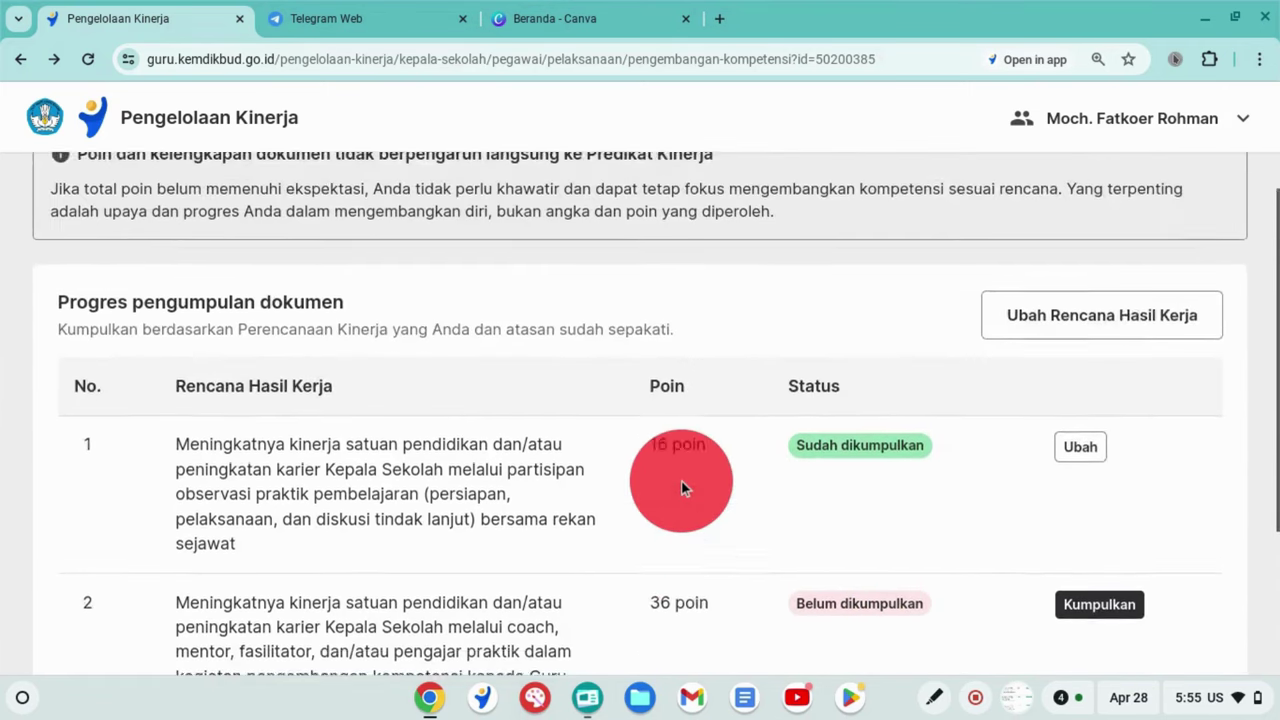
scroll(681, 480, "down", 5)
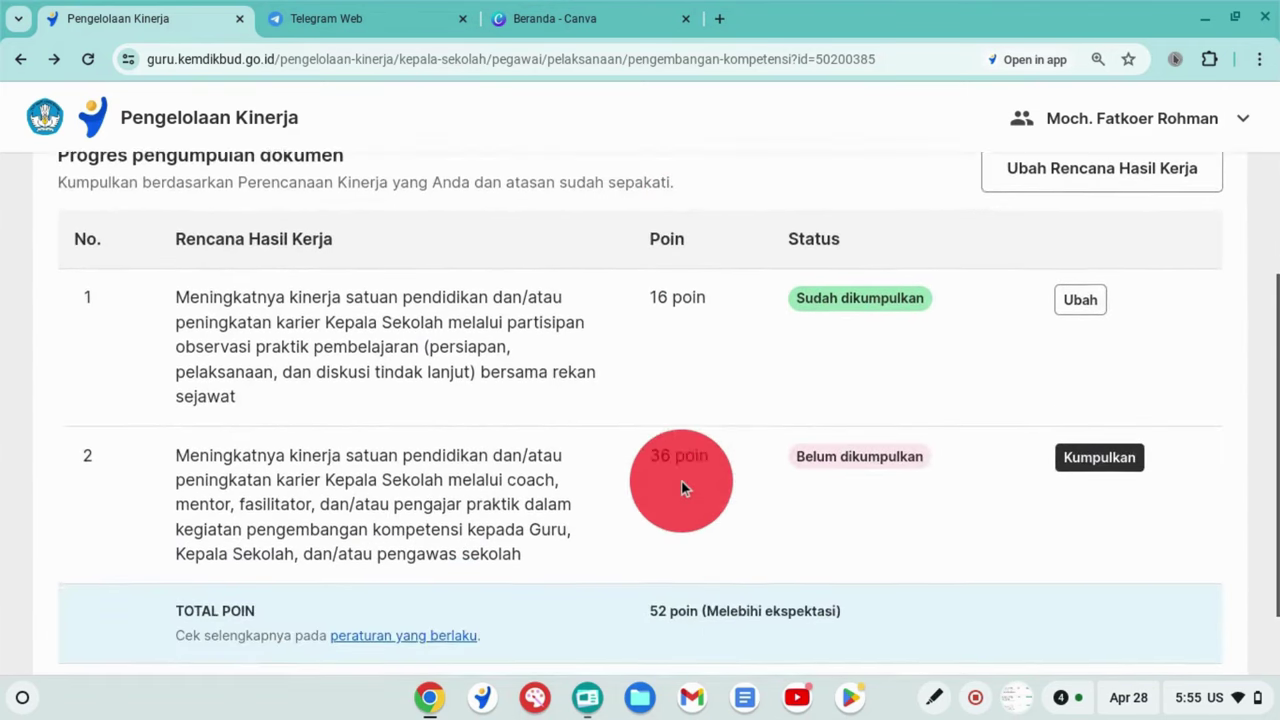
scroll(871, 494, "up", 6)
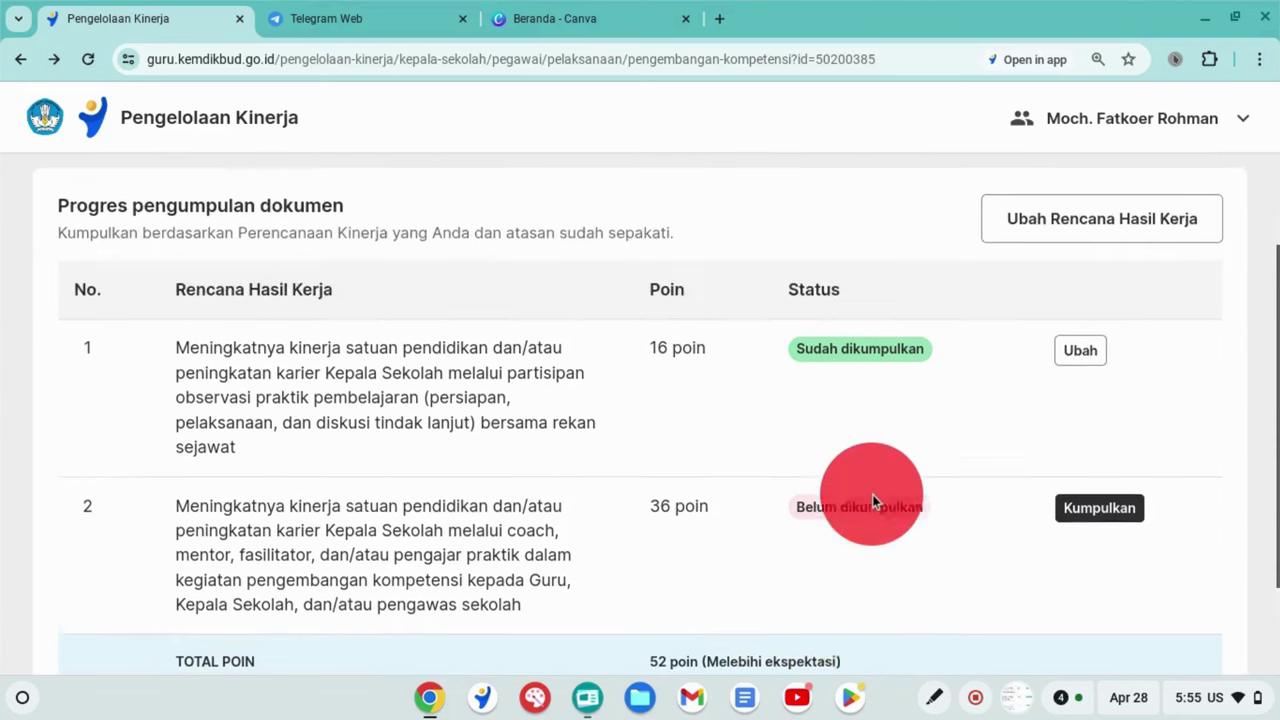